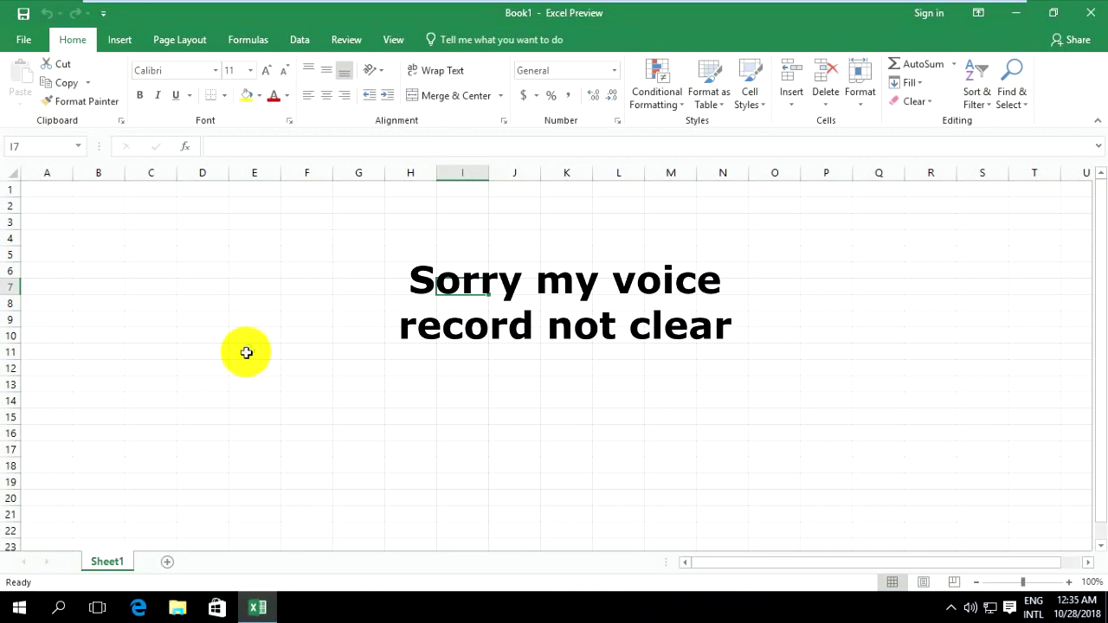
Step: Enable the Draw tab among the main tabs in the ribbon customization options
click(23, 40)
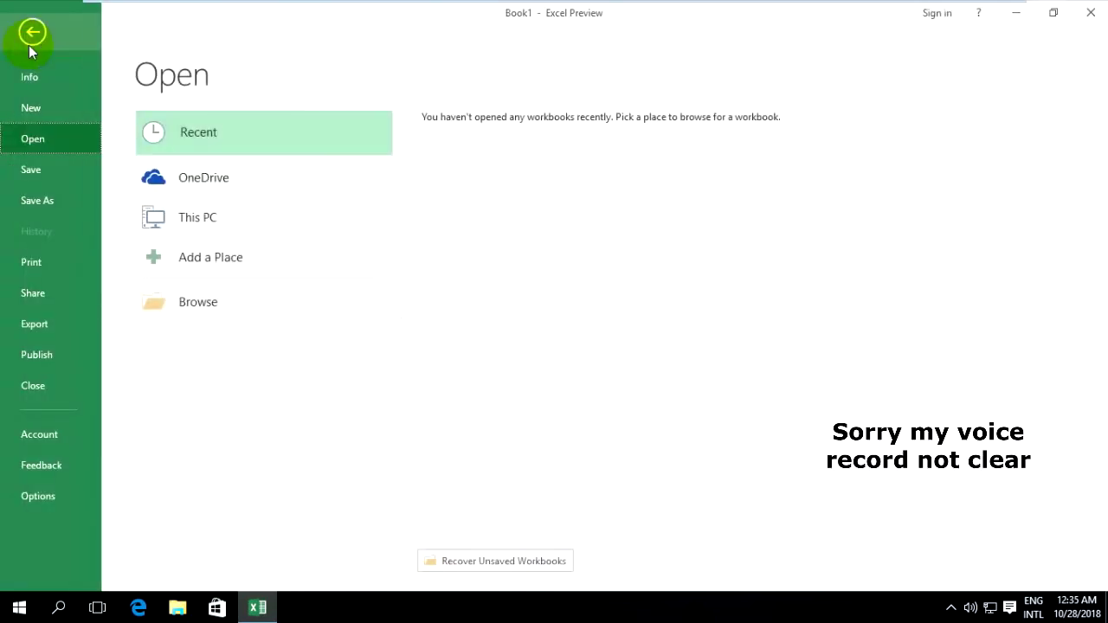
click(60, 498)
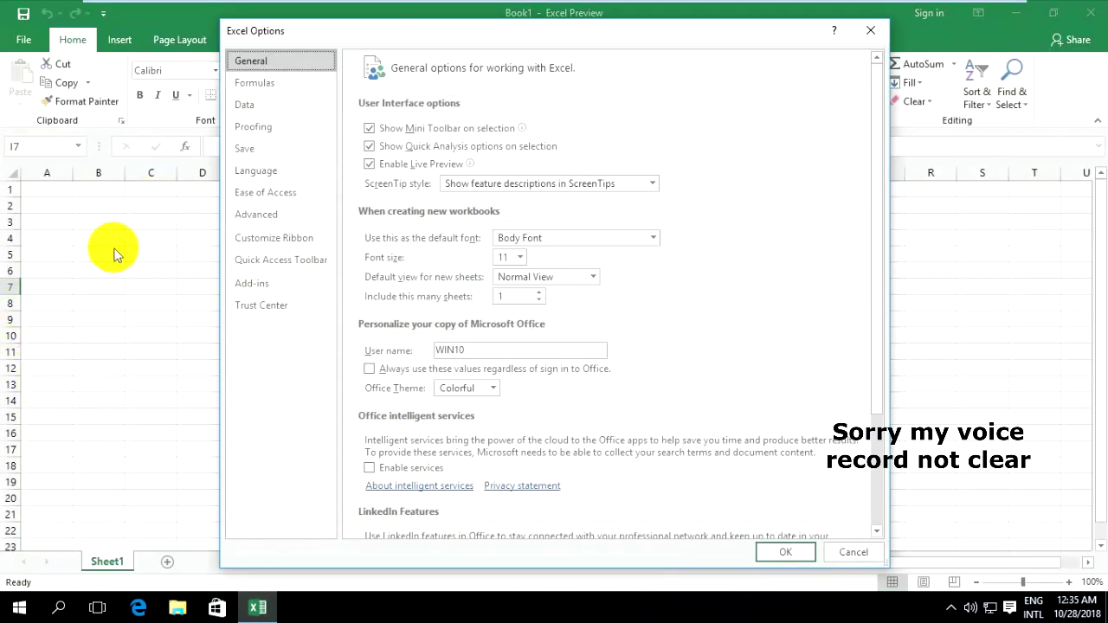
click(275, 239)
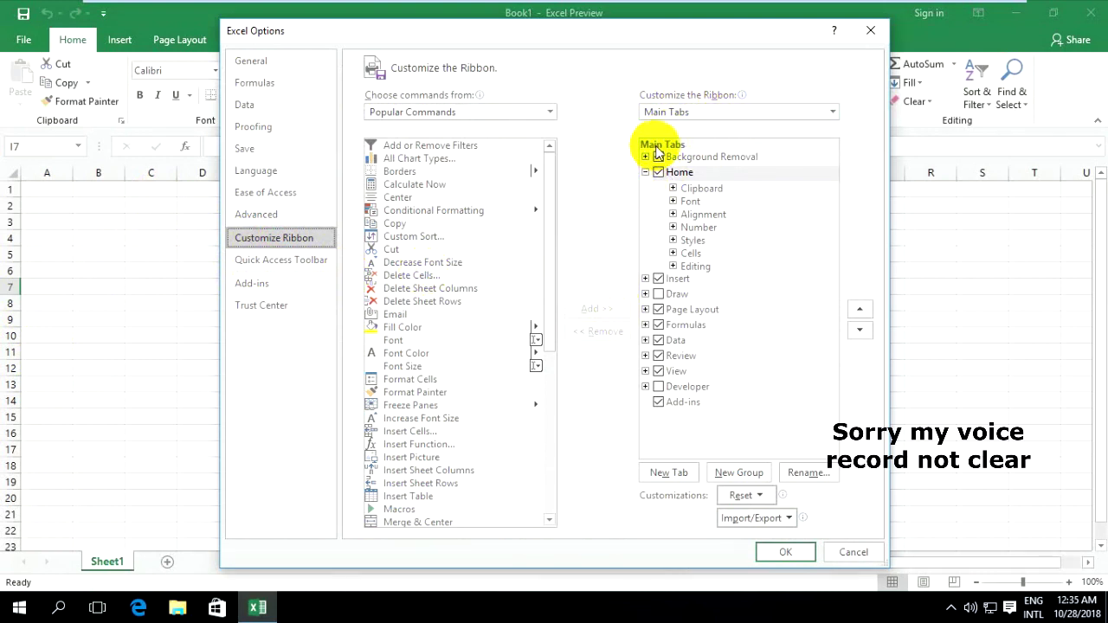
click(658, 295)
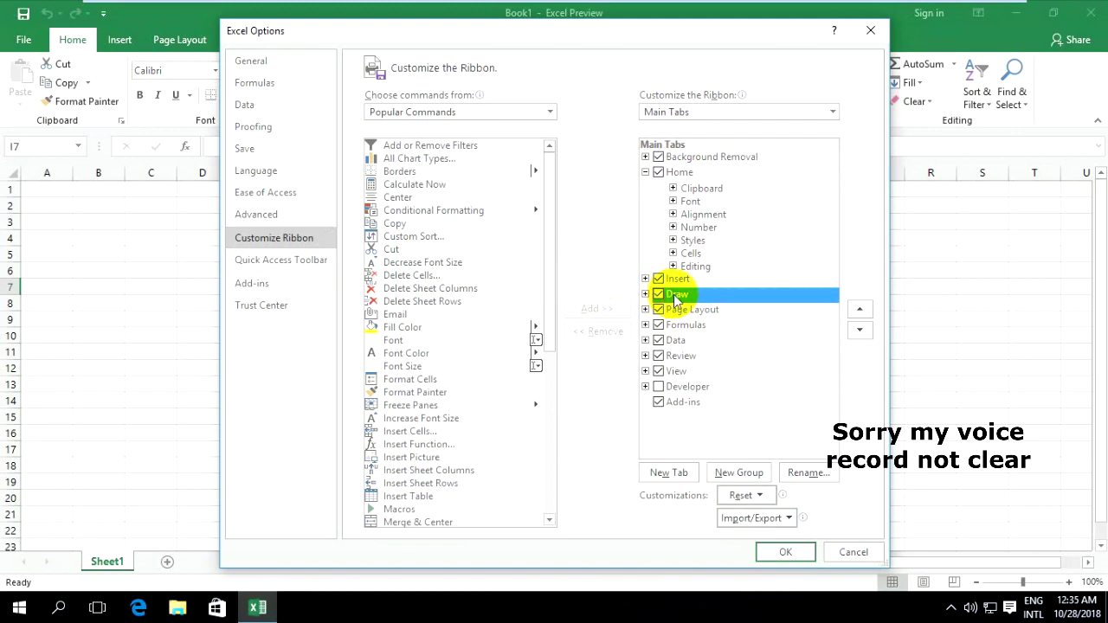
click(784, 553)
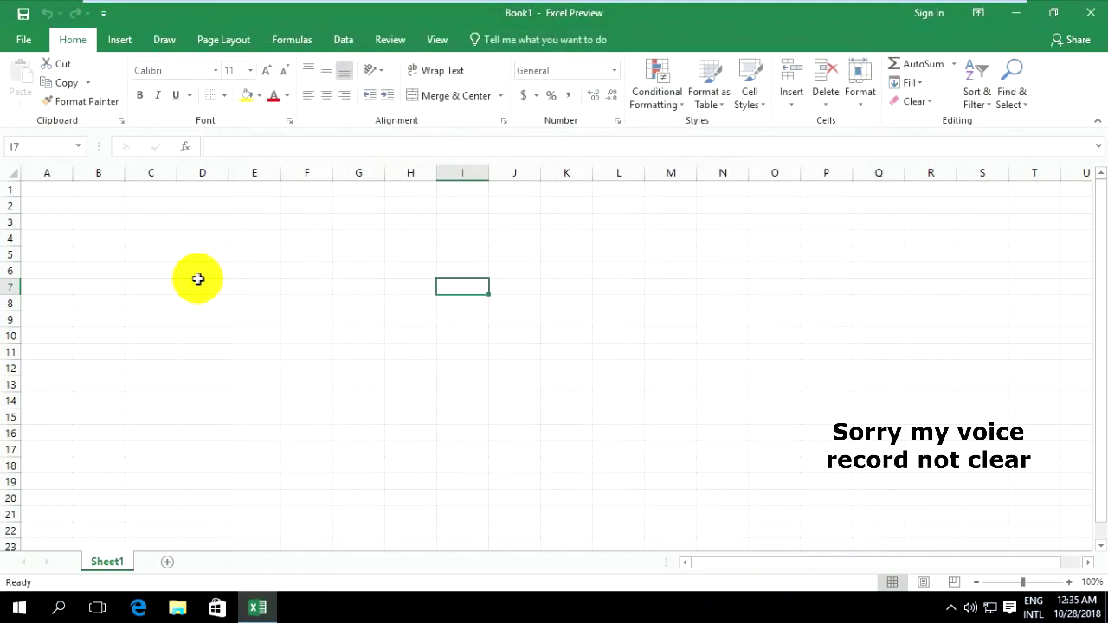
click(163, 239)
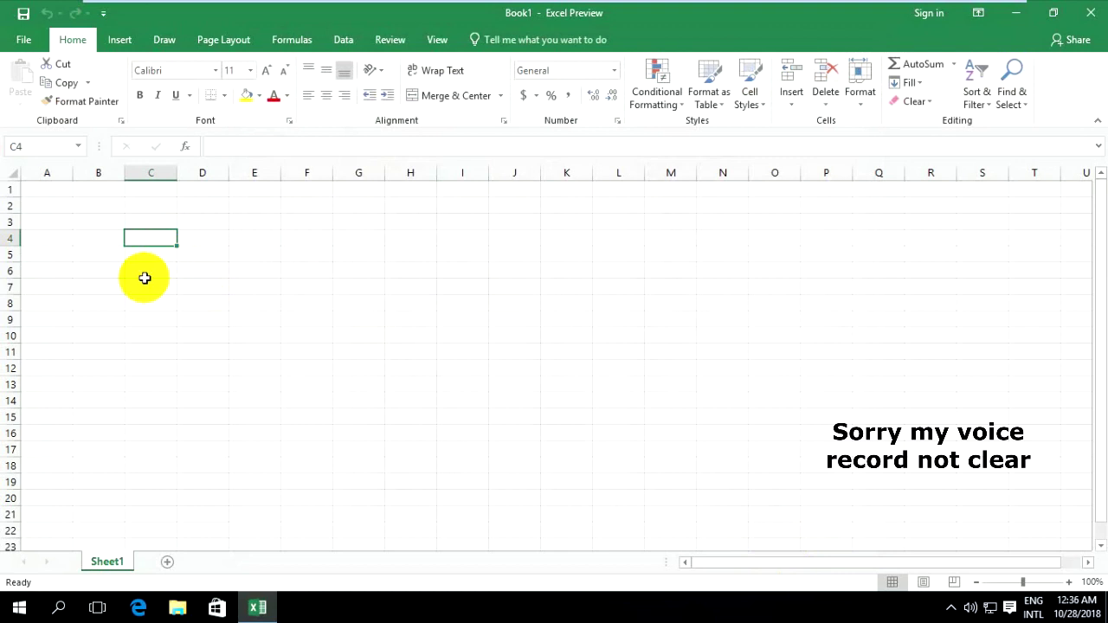
Step: Handwrite "LOVE Excel" in black ink across the sheet, from column E to column P in rows 3 to 9
click(163, 41)
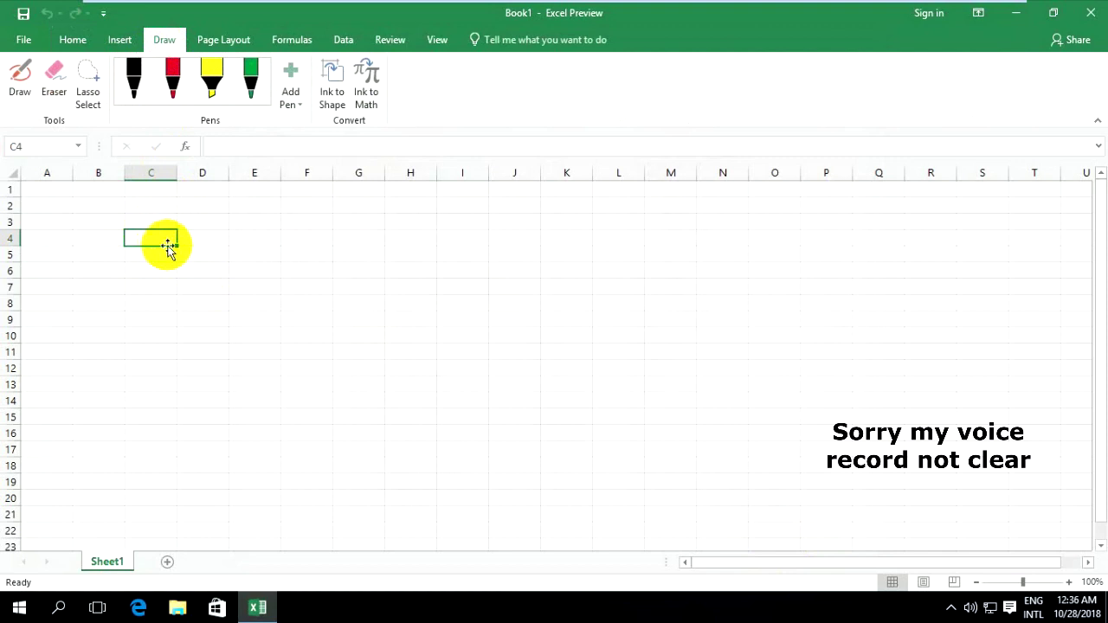
click(220, 272)
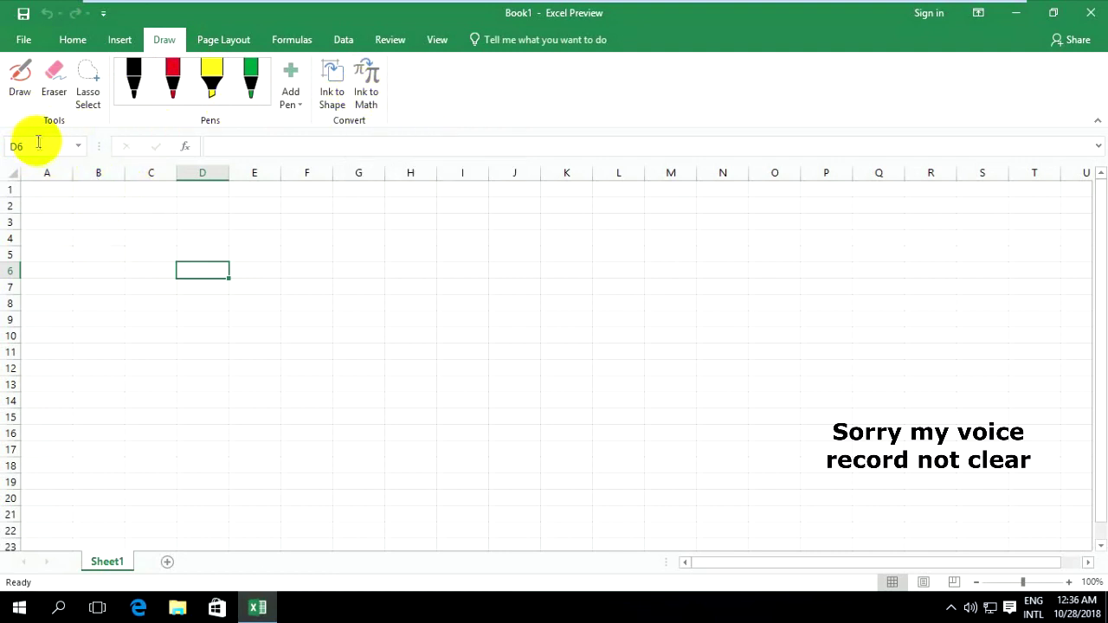
click(20, 84)
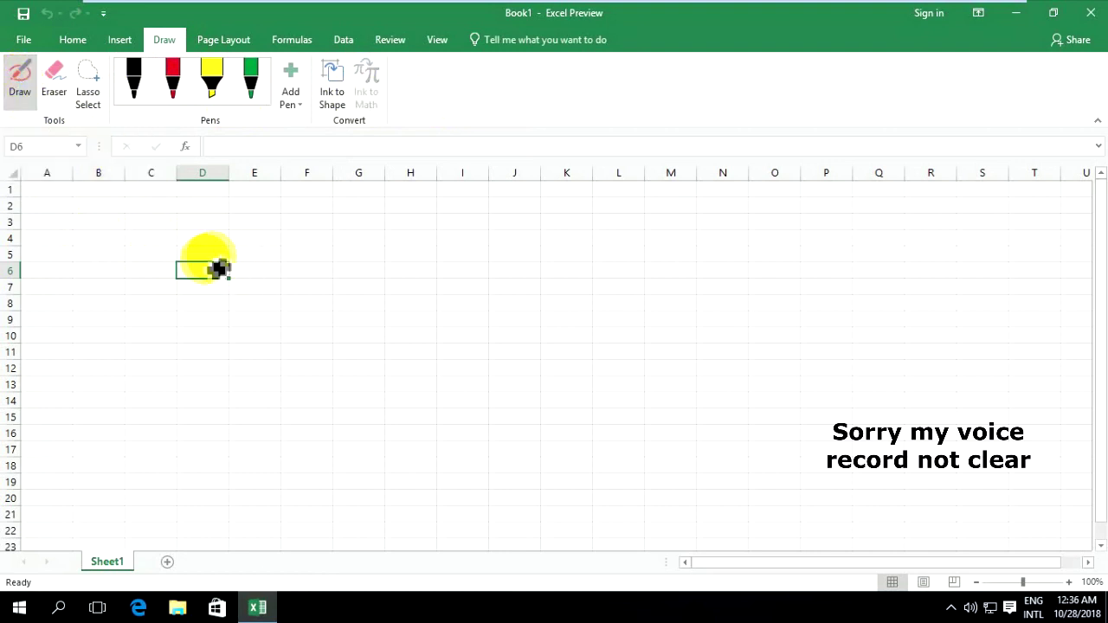
mouse_move(258, 224)
mouse_down()
mouse_move(261, 320)
mouse_move(308, 324)
mouse_up()
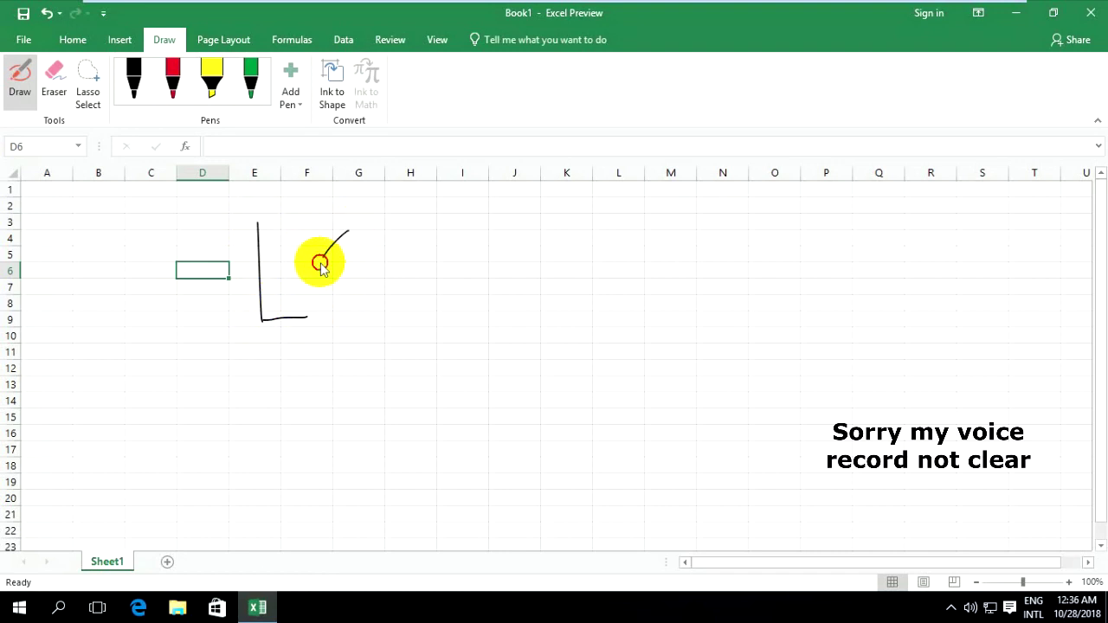
mouse_move(368, 232)
mouse_down()
mouse_move(396, 304)
mouse_move(419, 230)
mouse_up()
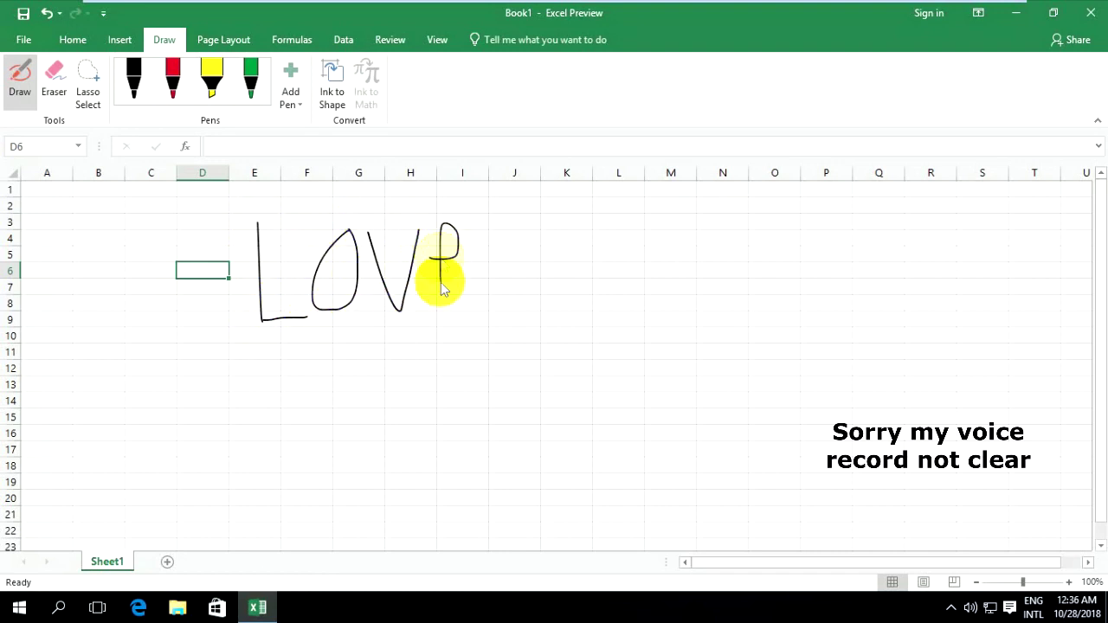
mouse_move(441, 289)
mouse_down()
mouse_move(490, 310)
mouse_move(582, 301)
mouse_up()
drag(535, 230, 560, 219)
mouse_move(518, 281)
mouse_down()
mouse_move(599, 264)
mouse_move(669, 305)
mouse_up()
drag(635, 248, 607, 307)
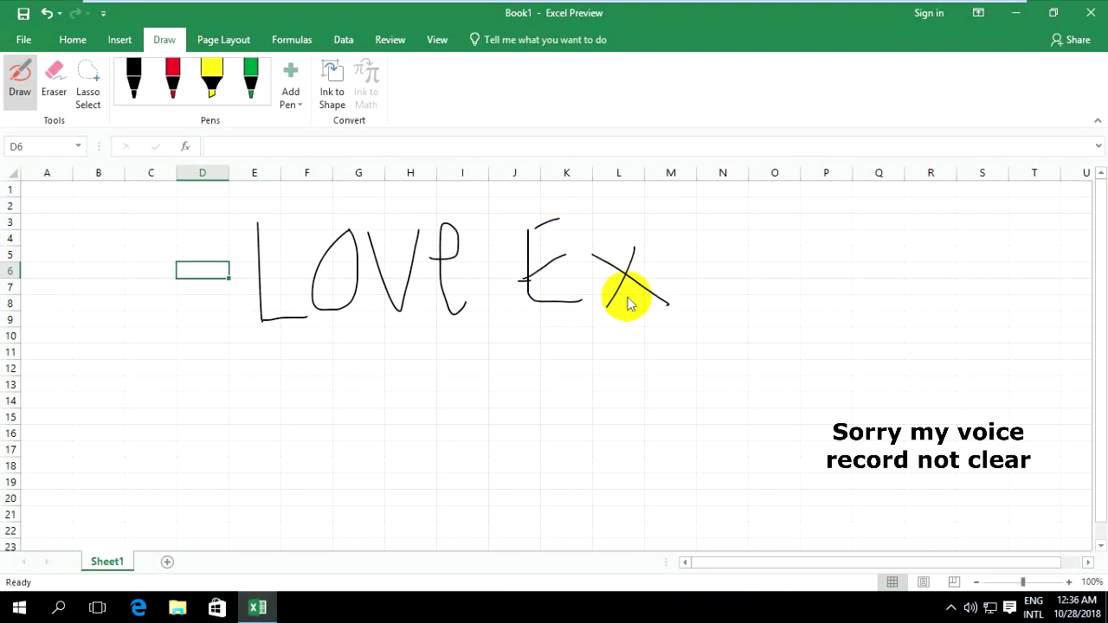
mouse_move(701, 250)
mouse_down()
mouse_move(725, 305)
mouse_move(782, 292)
mouse_up()
drag(819, 227, 819, 297)
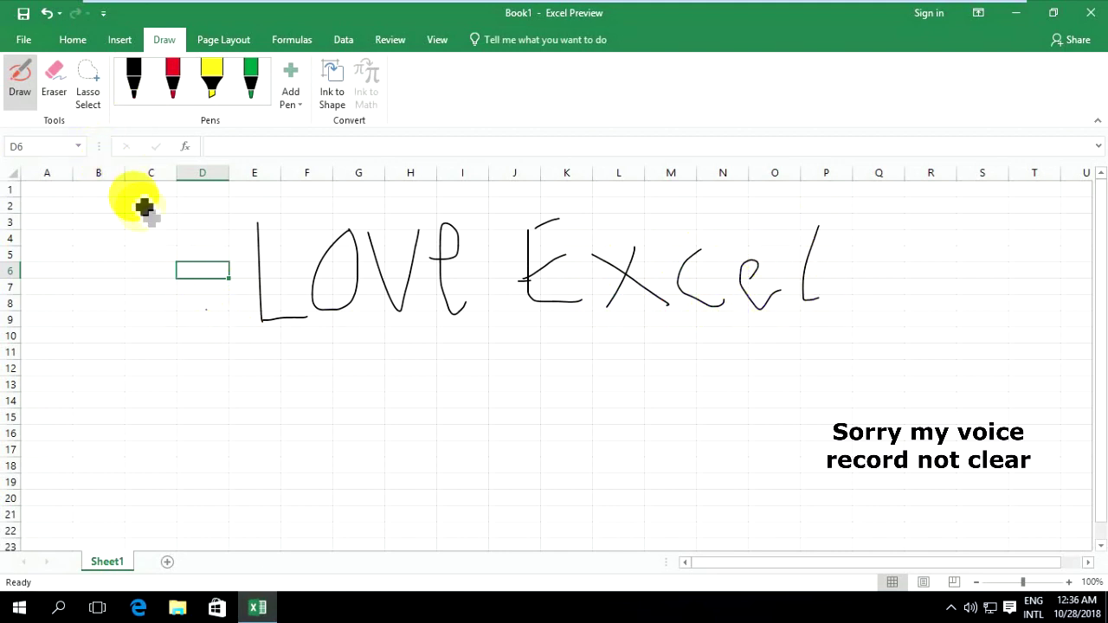
Step: Draw a small squiggle before the L of LOVE and erase it with the Eraser
drag(206, 301, 185, 267)
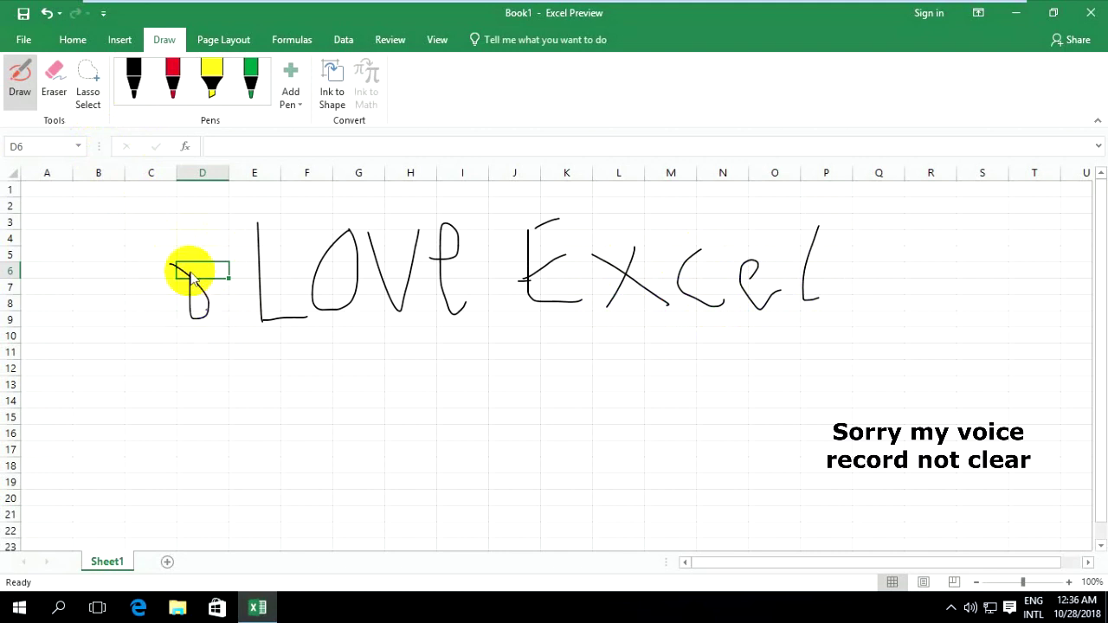
click(54, 80)
drag(178, 269, 216, 323)
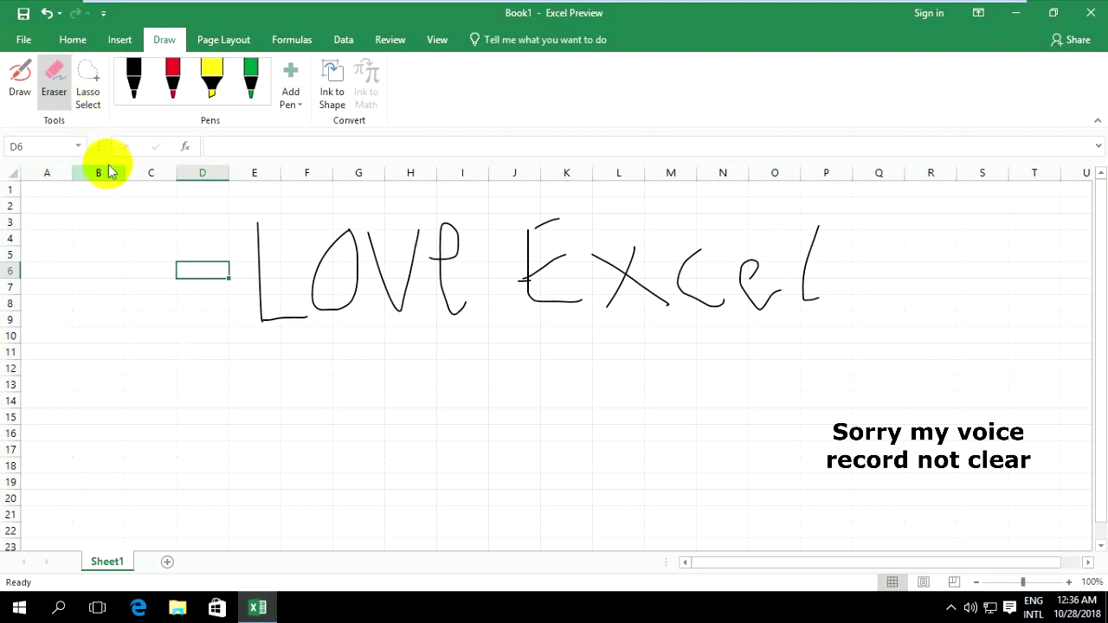
Step: Lasso-select the handwritten letters OVE and give their outline a 6 pt weight and red color
click(87, 87)
mouse_move(223, 210)
mouse_down()
mouse_move(279, 284)
mouse_move(403, 326)
mouse_move(482, 258)
mouse_up()
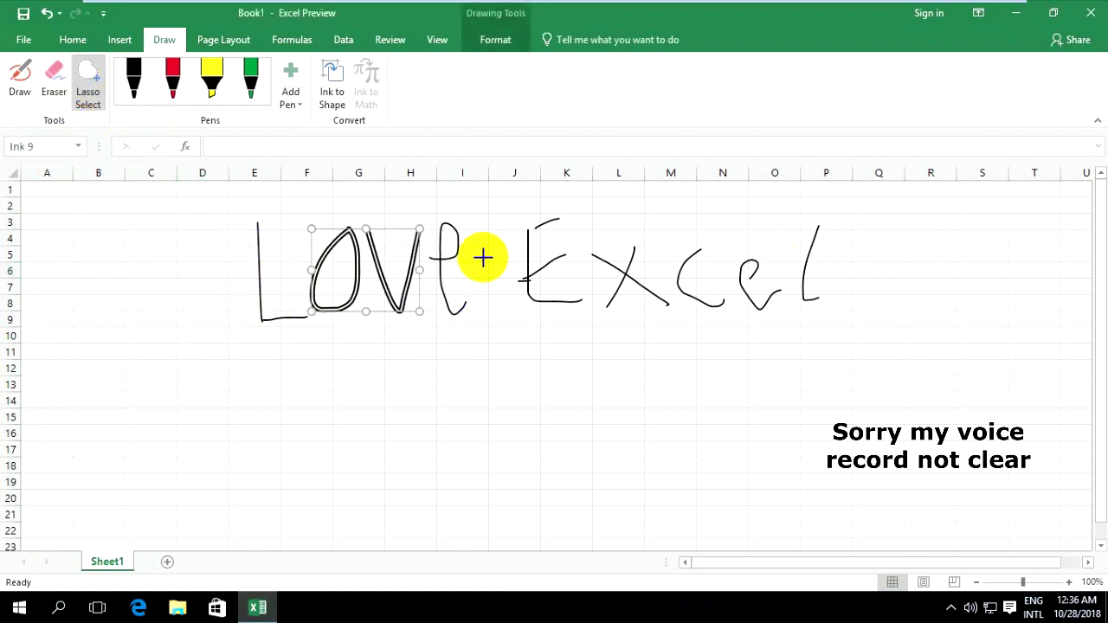
click(200, 210)
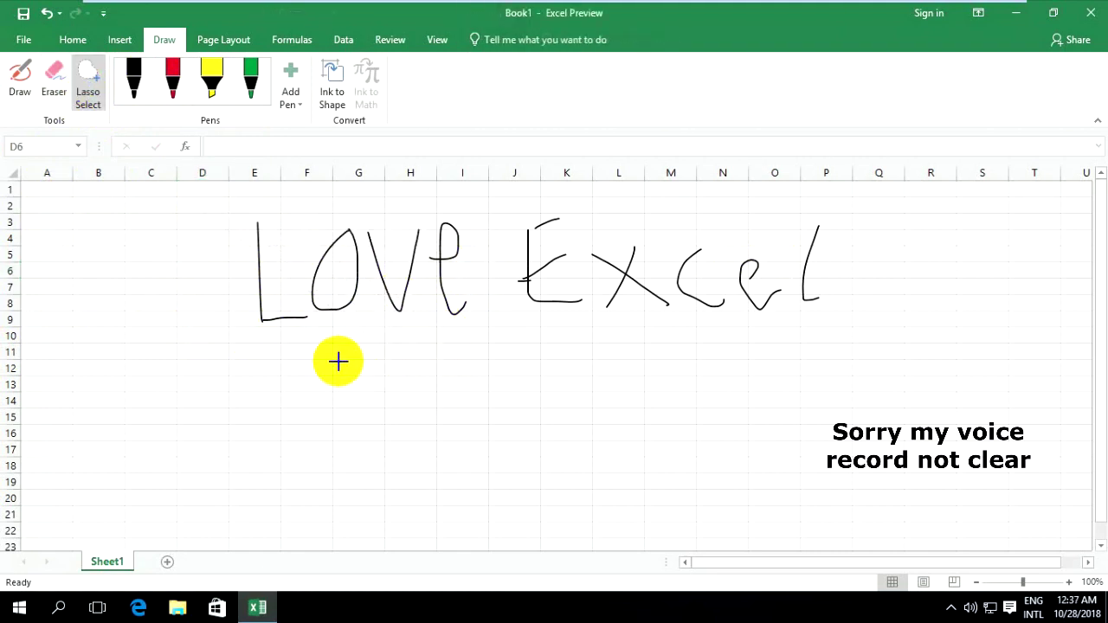
mouse_move(505, 384)
mouse_down()
mouse_move(265, 282)
mouse_move(265, 216)
mouse_move(415, 197)
mouse_move(490, 217)
mouse_up()
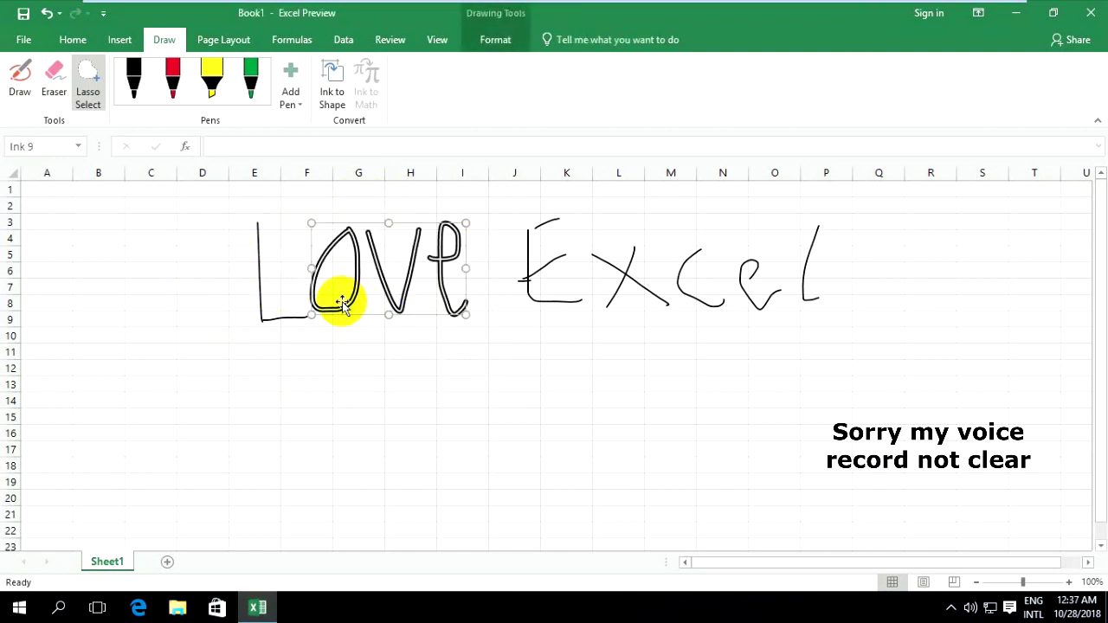
click(500, 42)
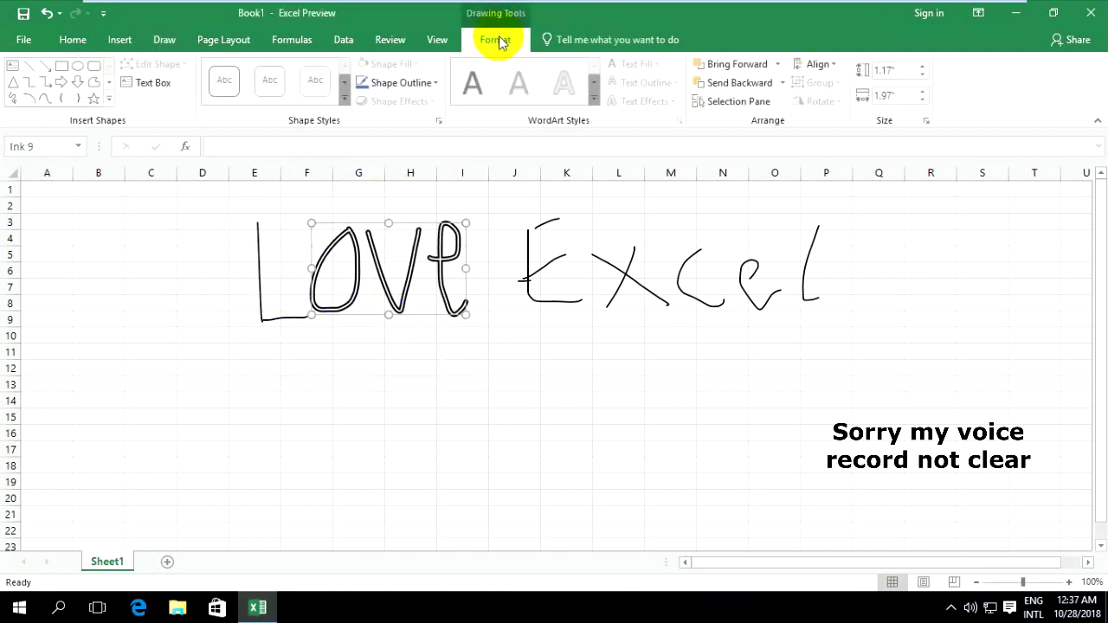
click(386, 84)
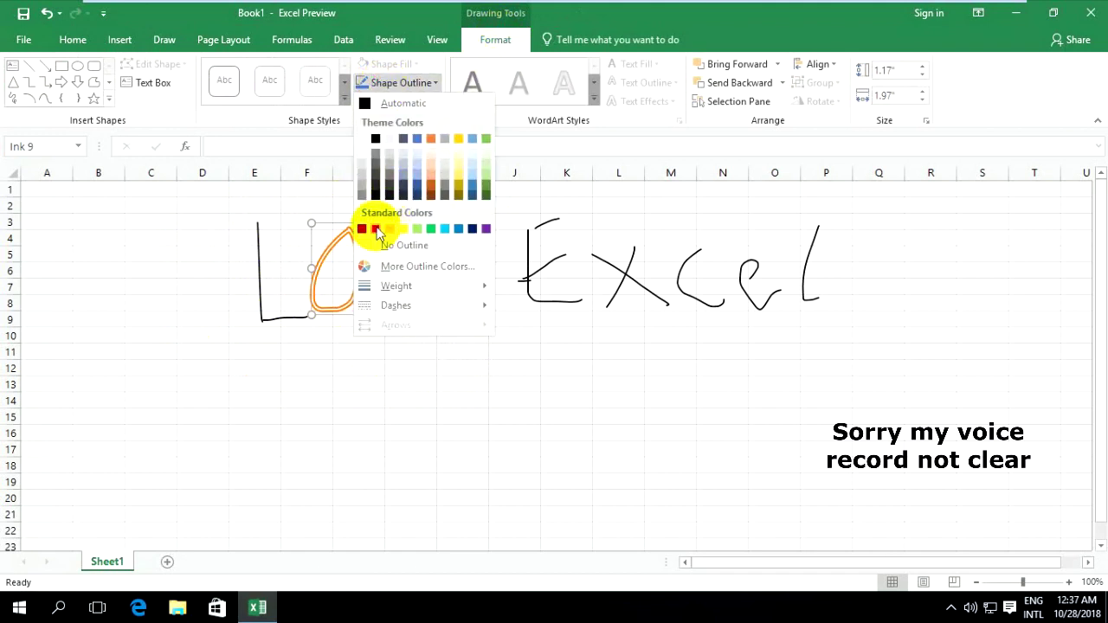
mouse_move(425, 289)
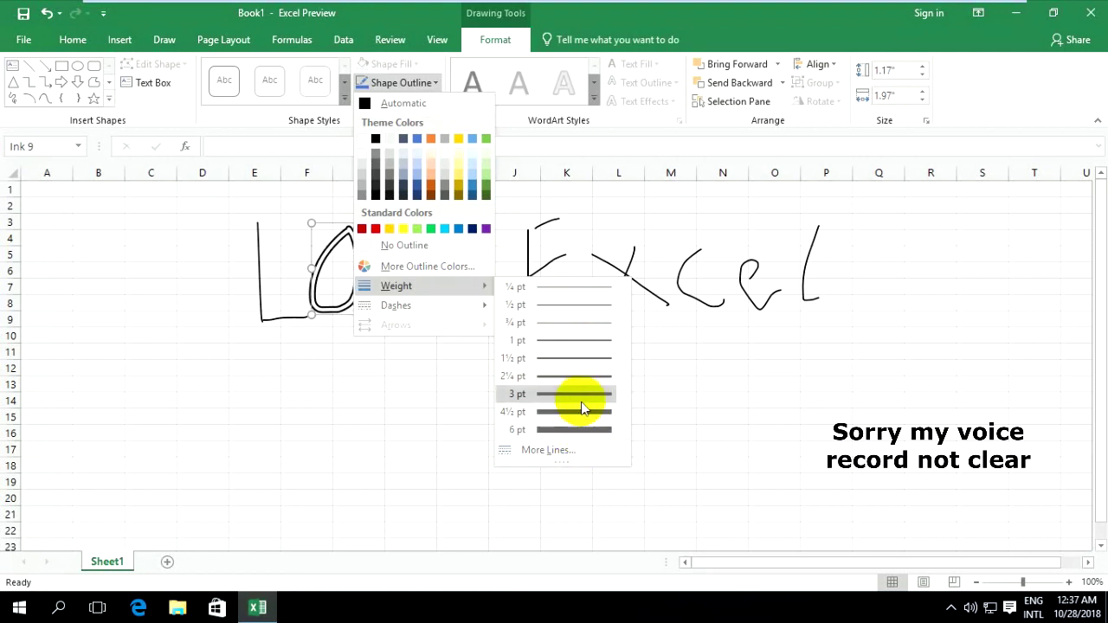
click(581, 427)
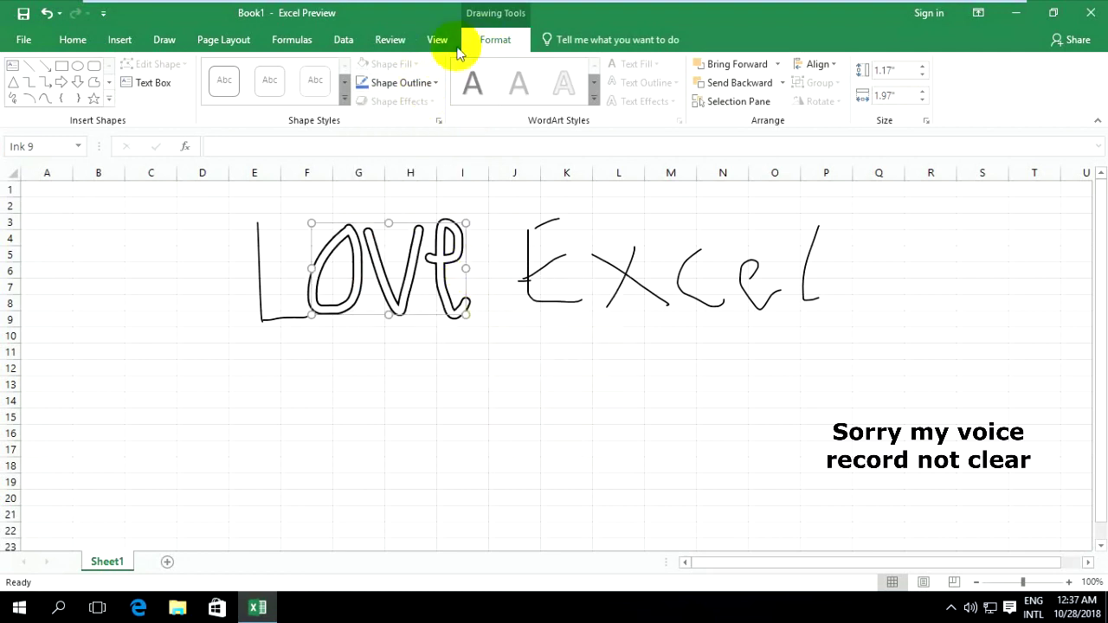
click(388, 82)
click(375, 230)
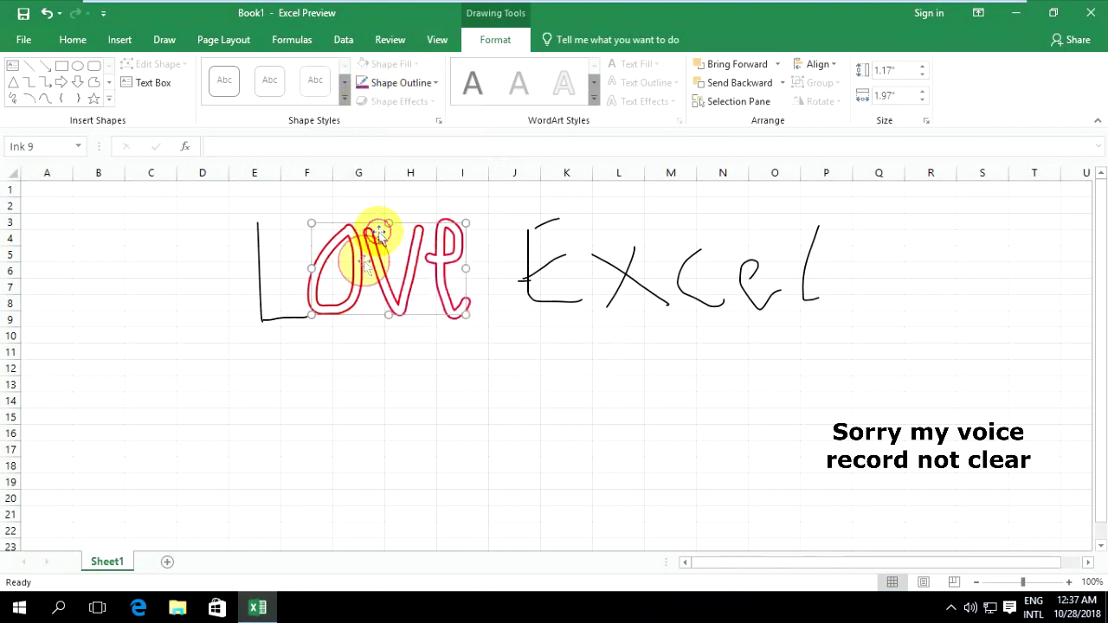
click(260, 305)
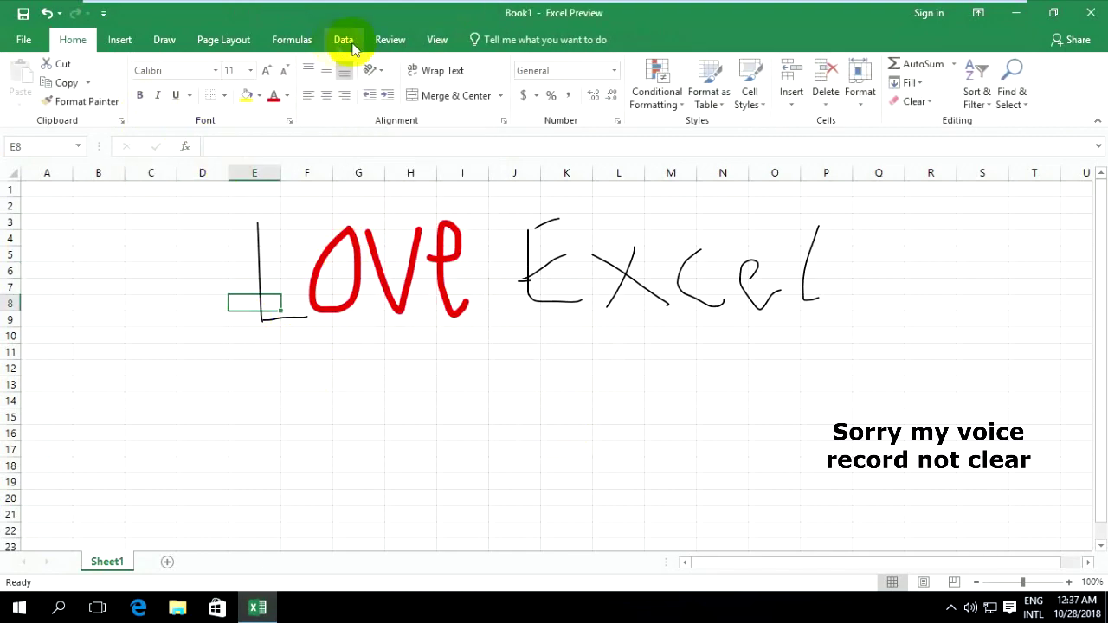
Step: Lasso-select the handwritten L of LOVE and give its outline a red color and a thick weight
click(163, 40)
click(93, 94)
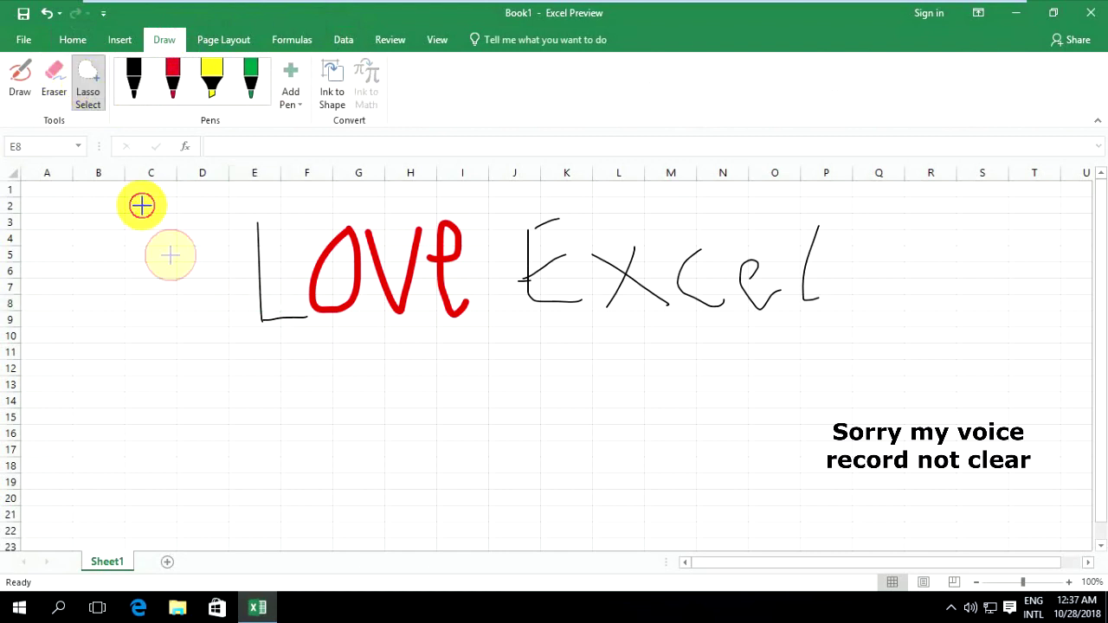
mouse_move(291, 337)
mouse_down()
mouse_move(297, 346)
mouse_move(217, 235)
mouse_move(285, 216)
mouse_move(263, 222)
mouse_up()
mouse_move(300, 337)
mouse_down()
mouse_move(223, 248)
mouse_move(168, 208)
mouse_move(312, 360)
mouse_move(299, 386)
mouse_up()
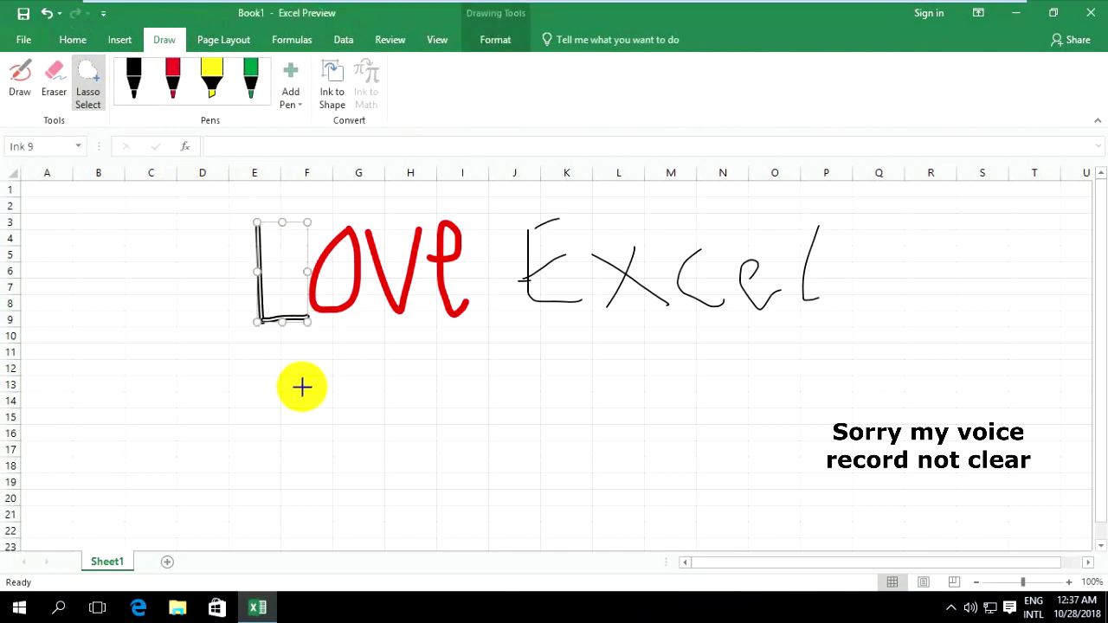
click(495, 40)
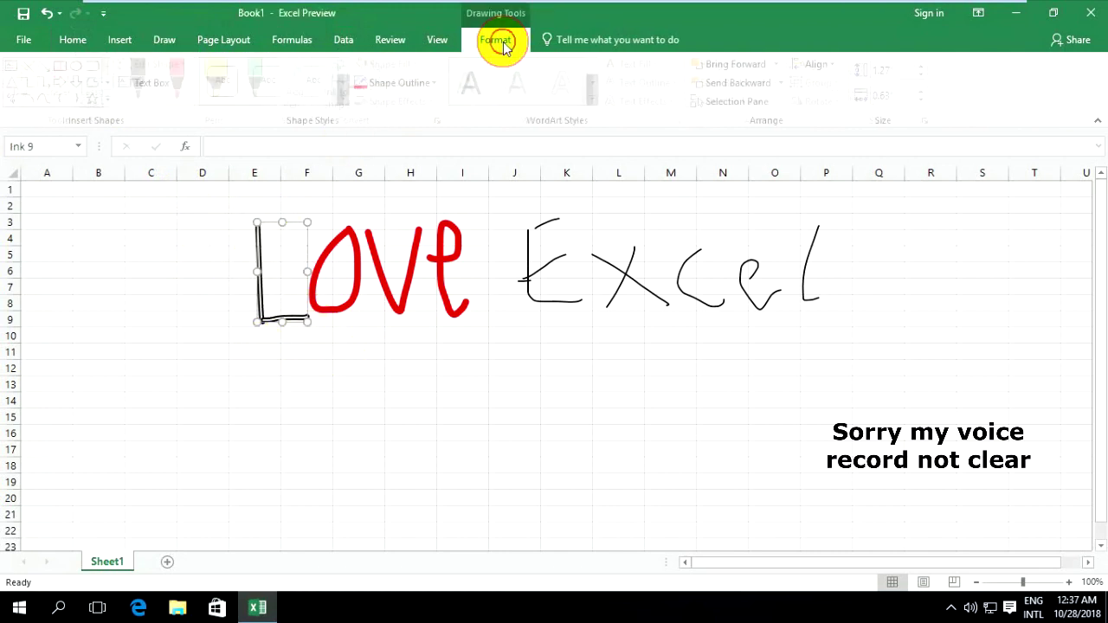
click(395, 84)
click(370, 230)
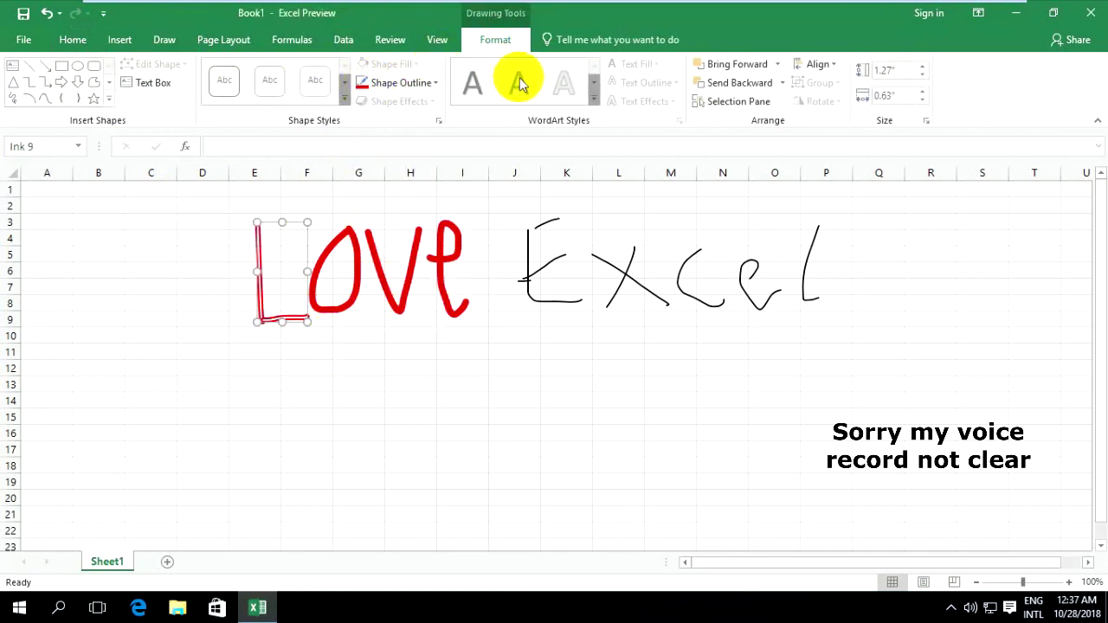
click(425, 86)
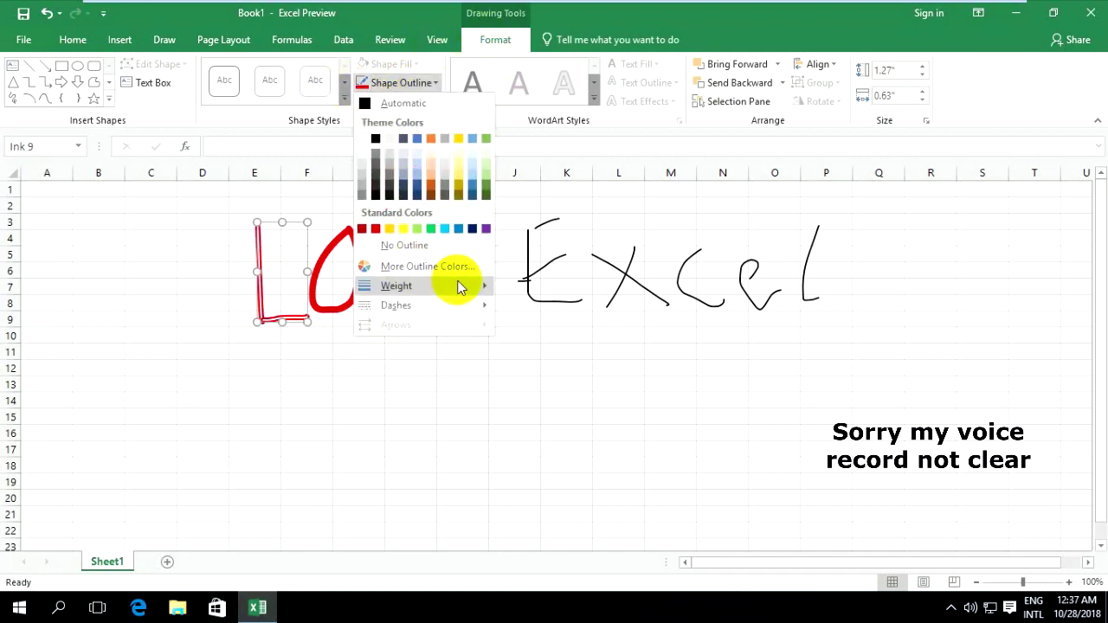
mouse_move(458, 286)
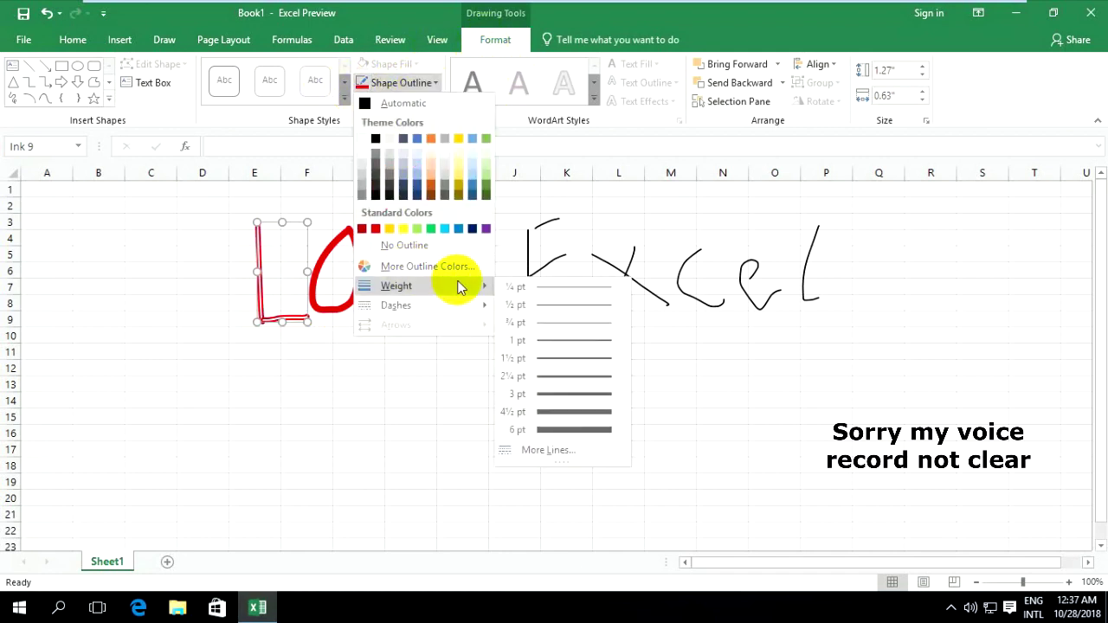
click(557, 420)
click(398, 381)
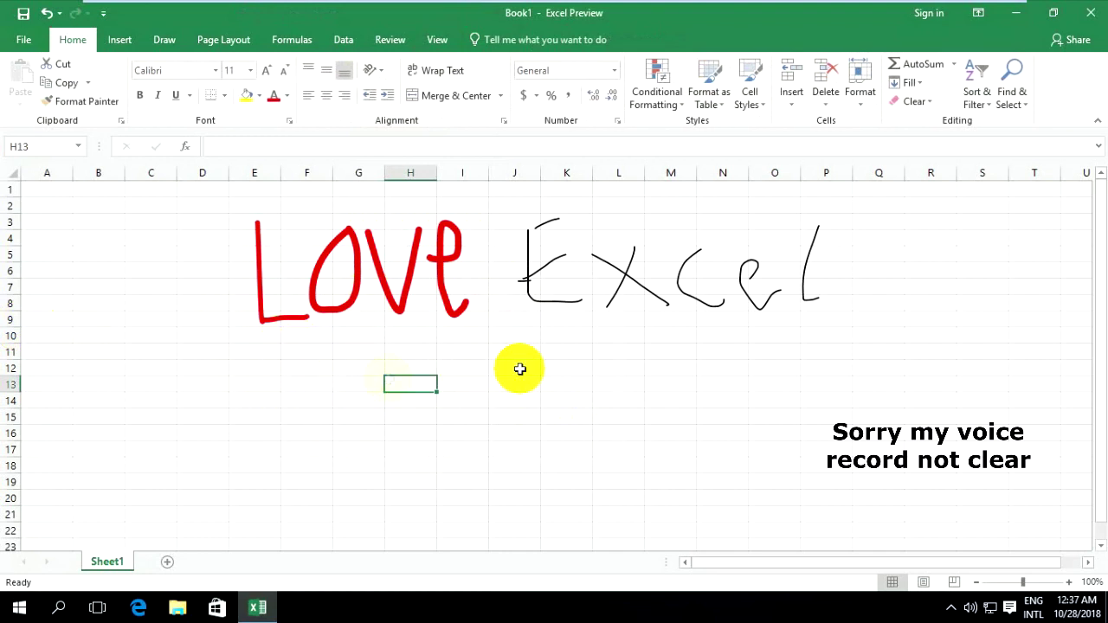
drag(193, 211, 497, 390)
click(182, 304)
Step: Set the black pen to the thickest preset and draw a wavy stroke below LOVE, across columns F to I in rows 13 to 19
click(158, 33)
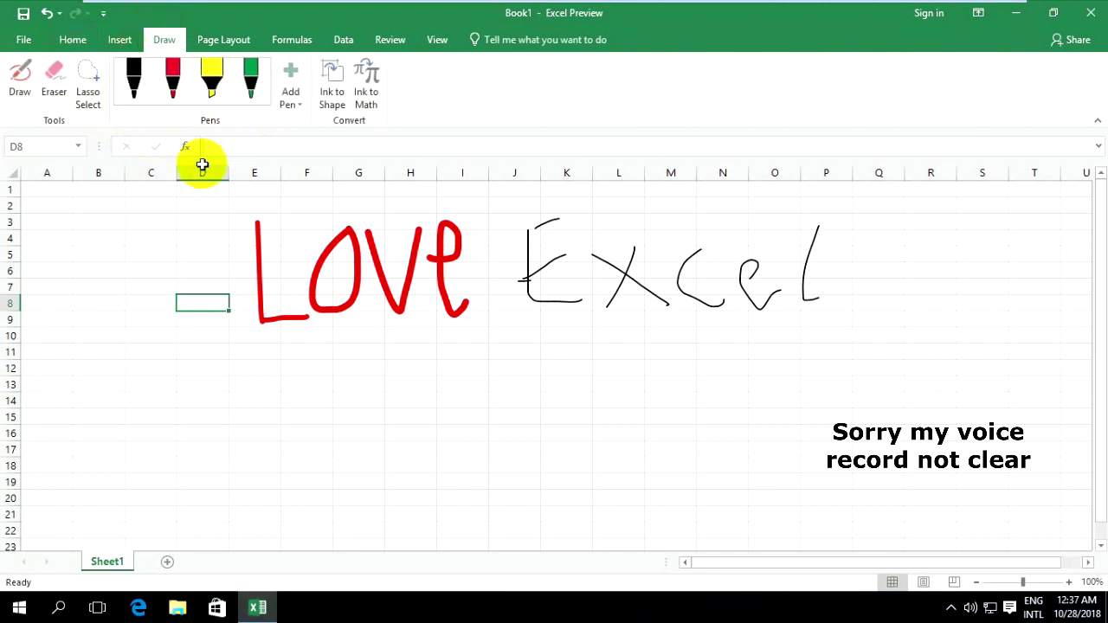
click(132, 80)
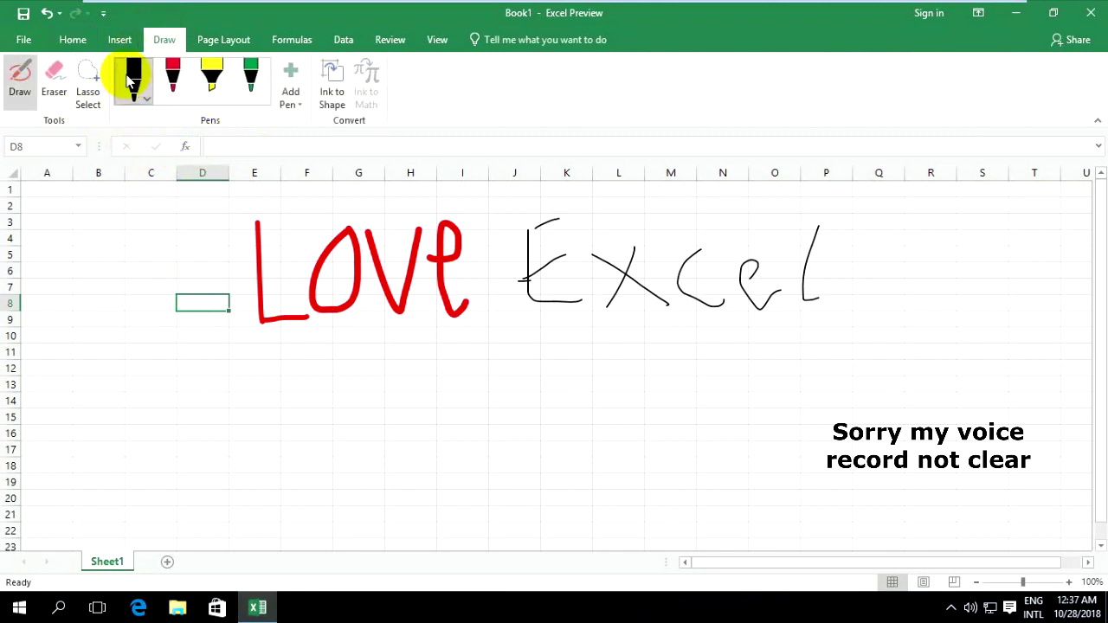
click(148, 99)
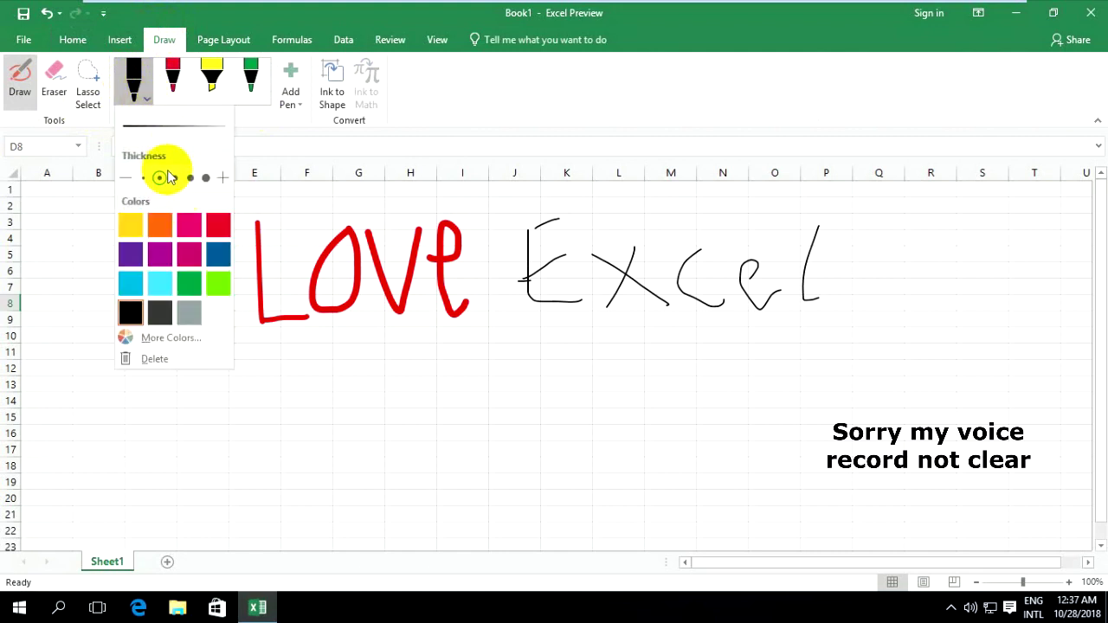
click(176, 180)
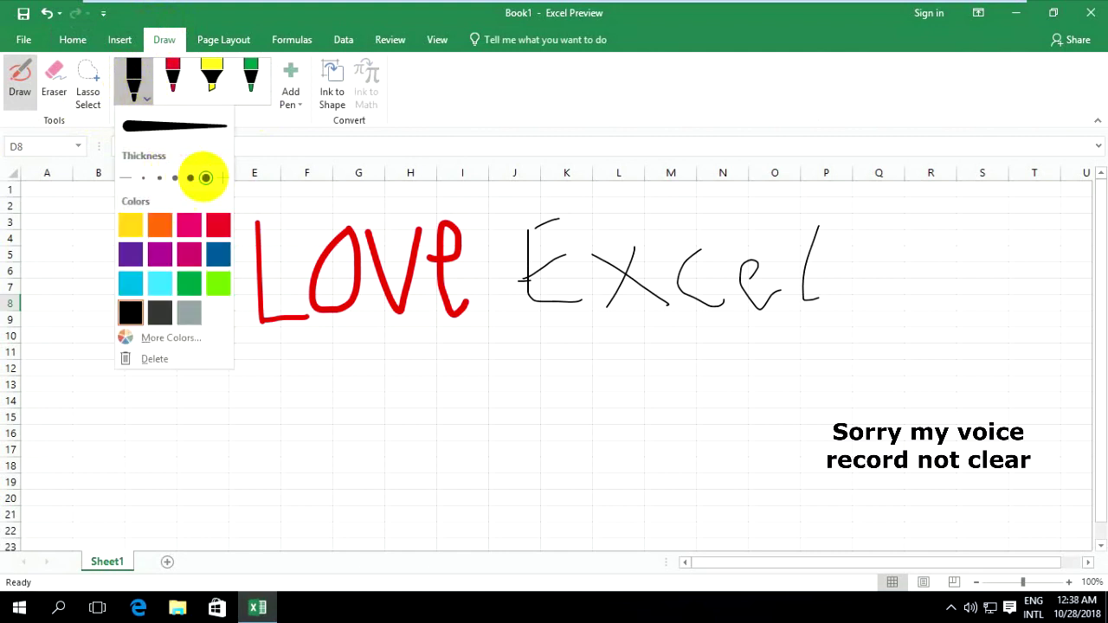
click(292, 425)
drag(292, 426, 472, 441)
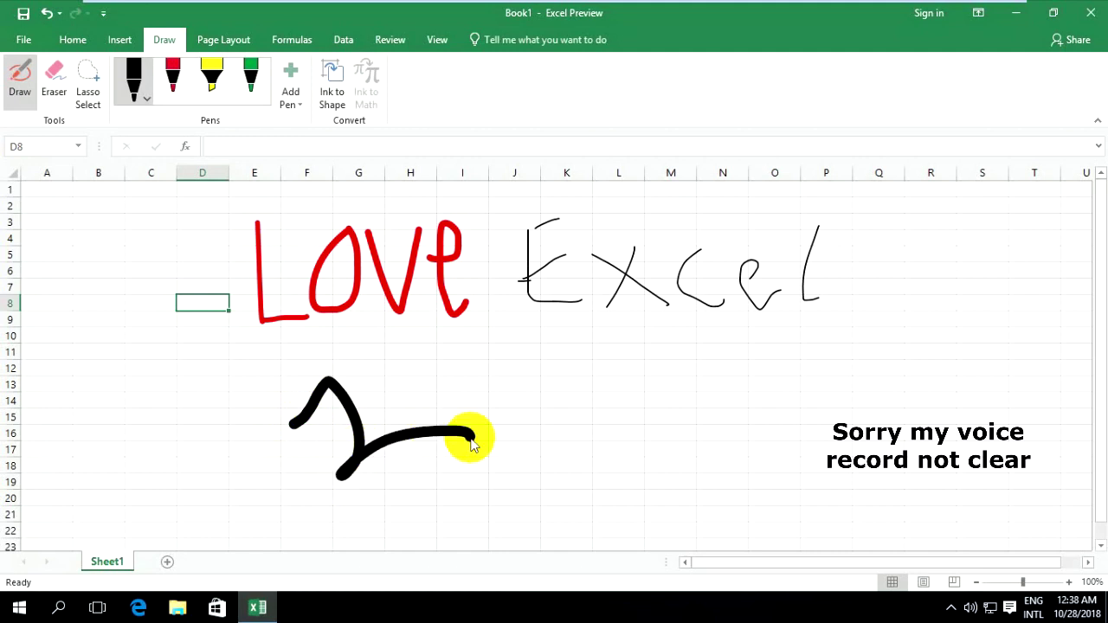
Step: Change the thick black pen's color to green and sketch a duck on water below the word Excel, across columns K to P
click(136, 86)
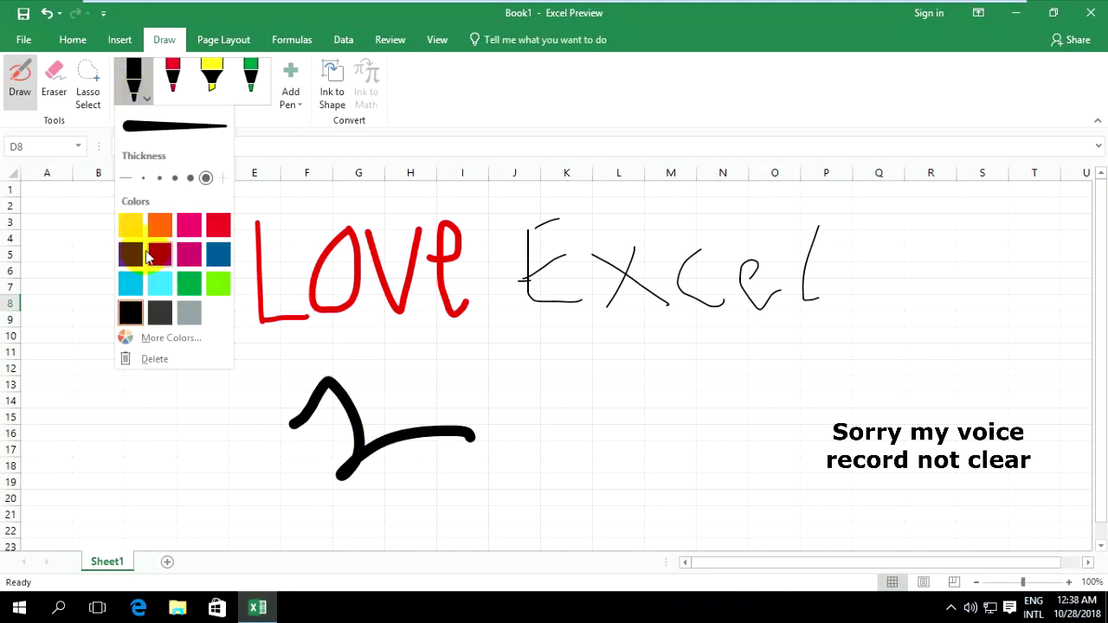
click(201, 288)
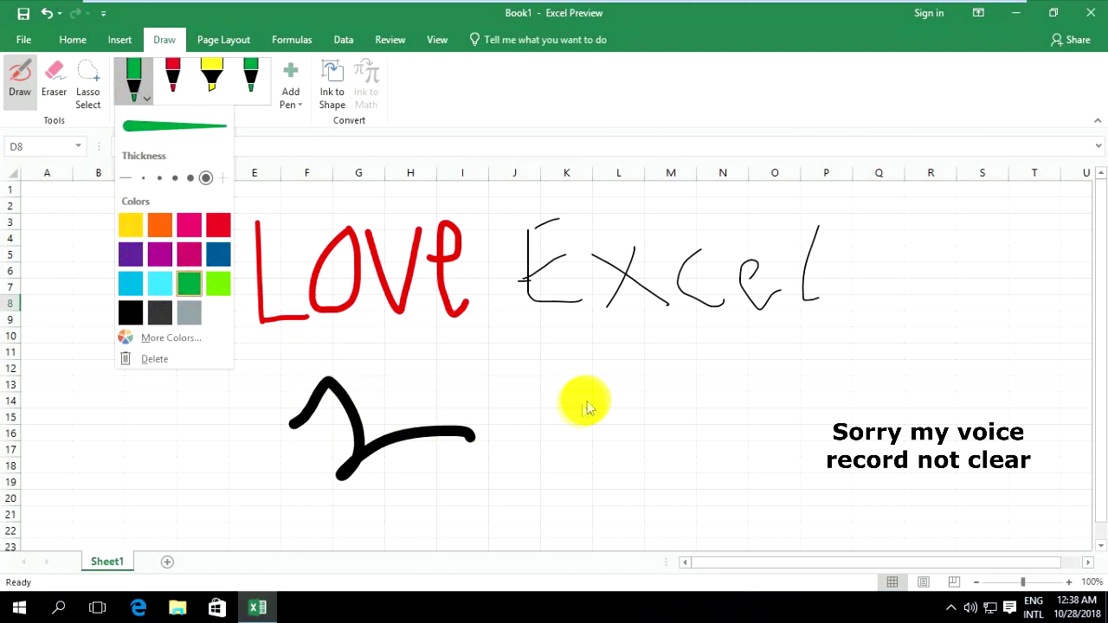
mouse_move(598, 396)
mouse_down()
mouse_move(583, 411)
mouse_move(546, 385)
mouse_move(603, 394)
mouse_move(591, 388)
mouse_move(647, 367)
mouse_move(623, 455)
mouse_move(656, 506)
mouse_move(786, 436)
mouse_move(624, 421)
mouse_move(669, 445)
mouse_move(704, 438)
mouse_move(720, 478)
mouse_move(665, 424)
mouse_up()
drag(591, 417, 633, 384)
mouse_move(676, 519)
mouse_down()
mouse_move(631, 508)
mouse_move(723, 515)
mouse_move(809, 500)
mouse_up()
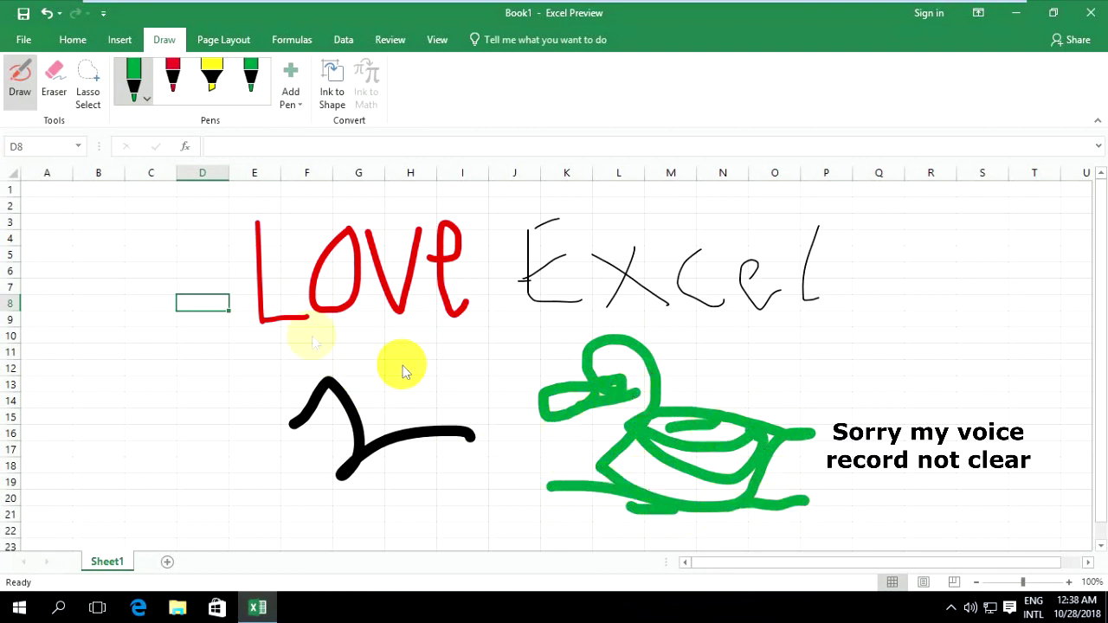
click(174, 95)
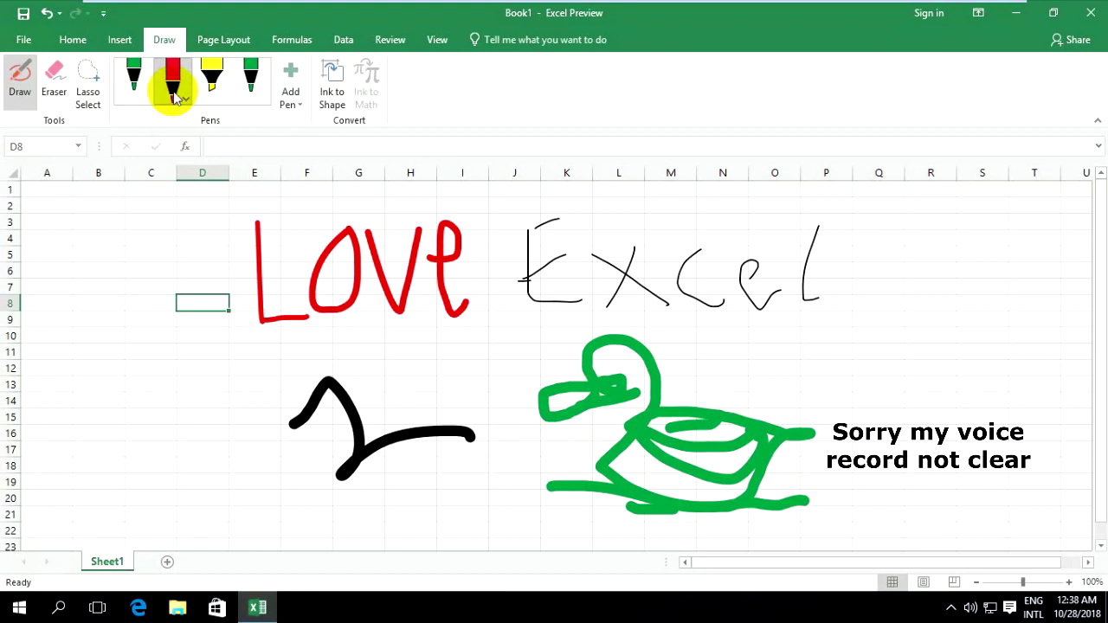
click(184, 91)
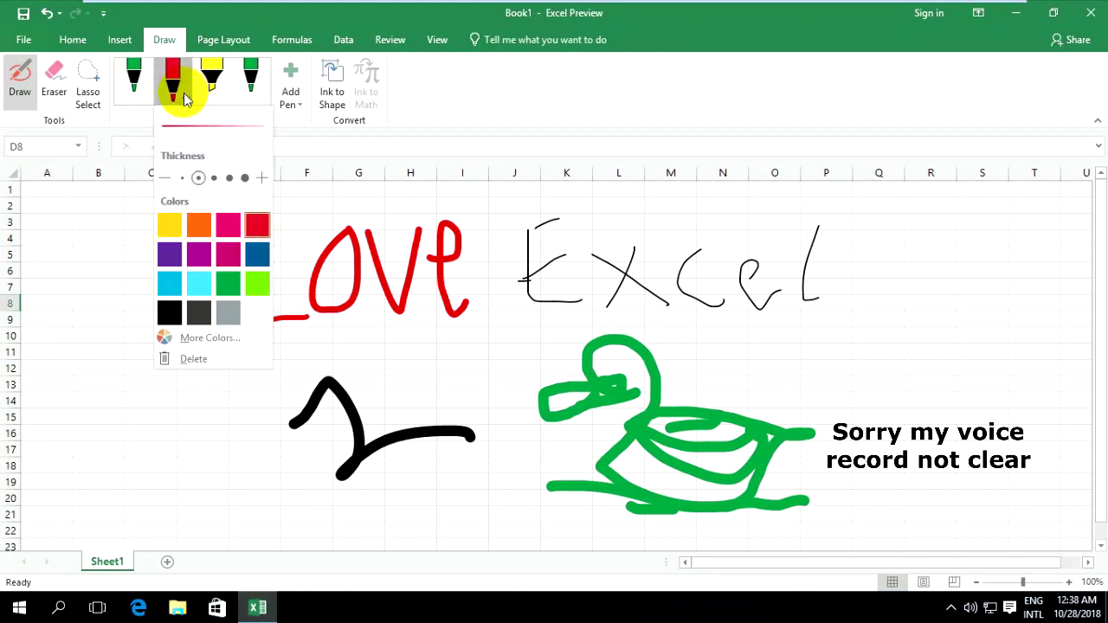
click(184, 92)
click(179, 92)
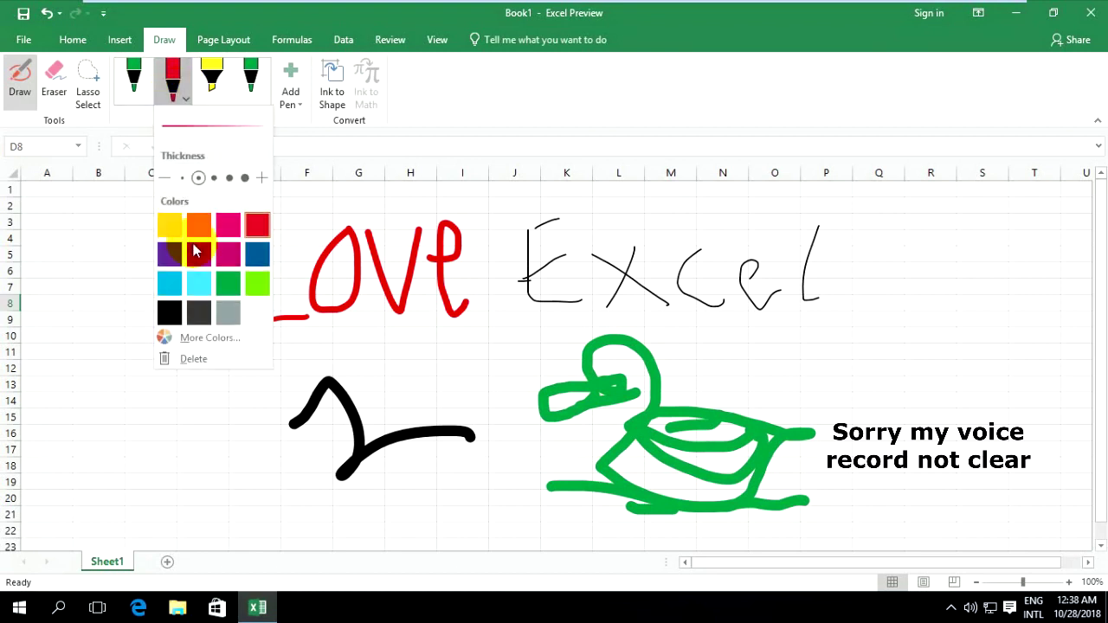
click(215, 345)
click(748, 145)
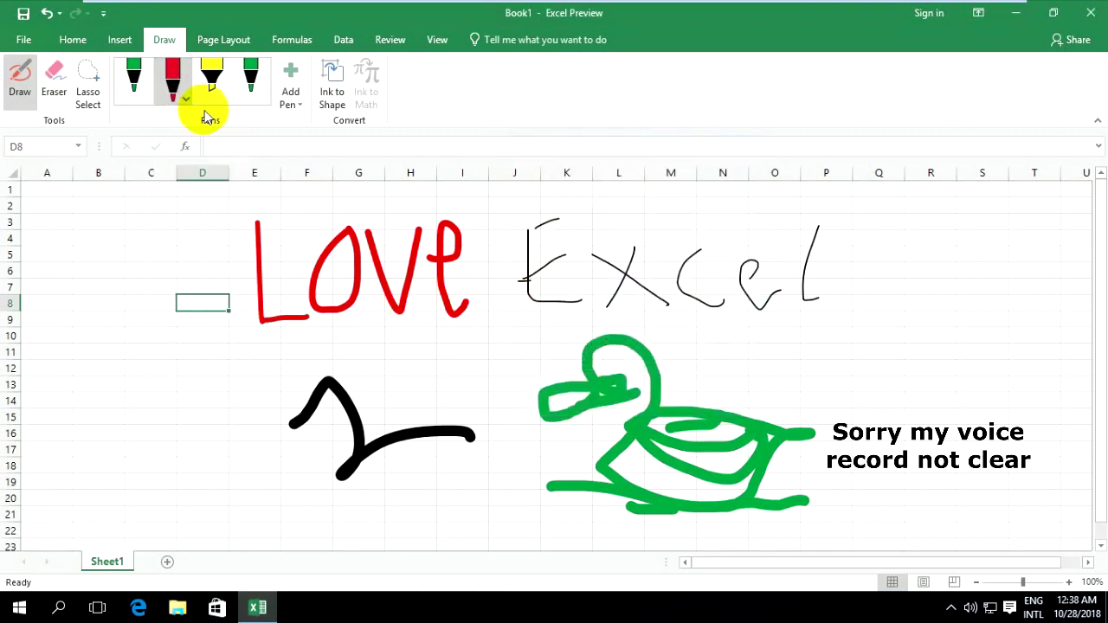
Step: Add a new pen with an orange color from More Colors and draw a heart outline before LOVE, in columns B and C
click(291, 101)
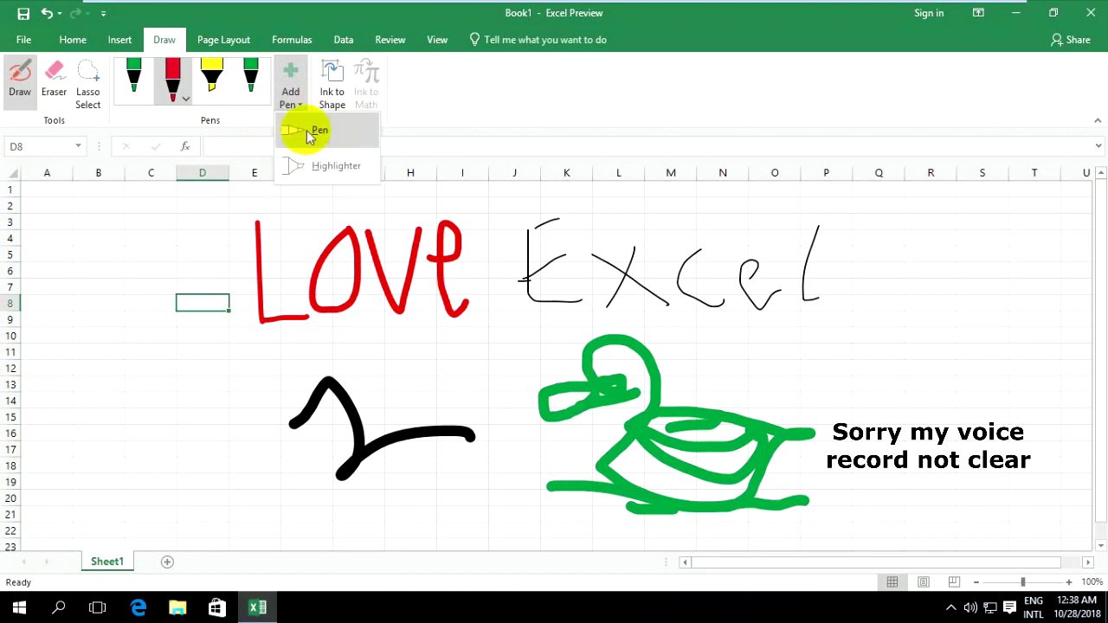
click(310, 134)
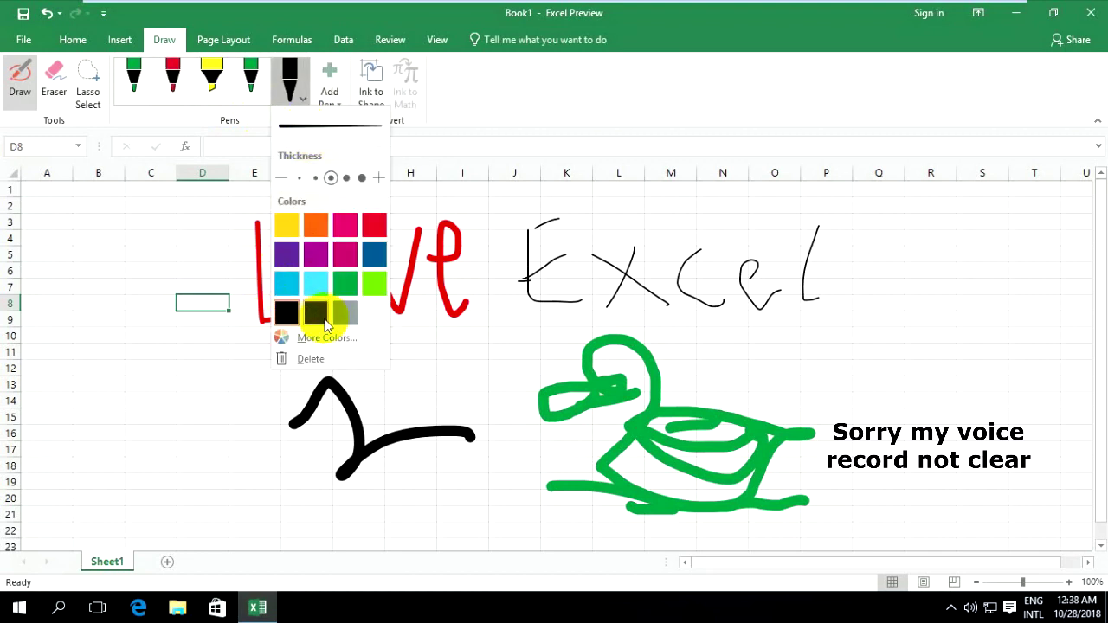
click(285, 338)
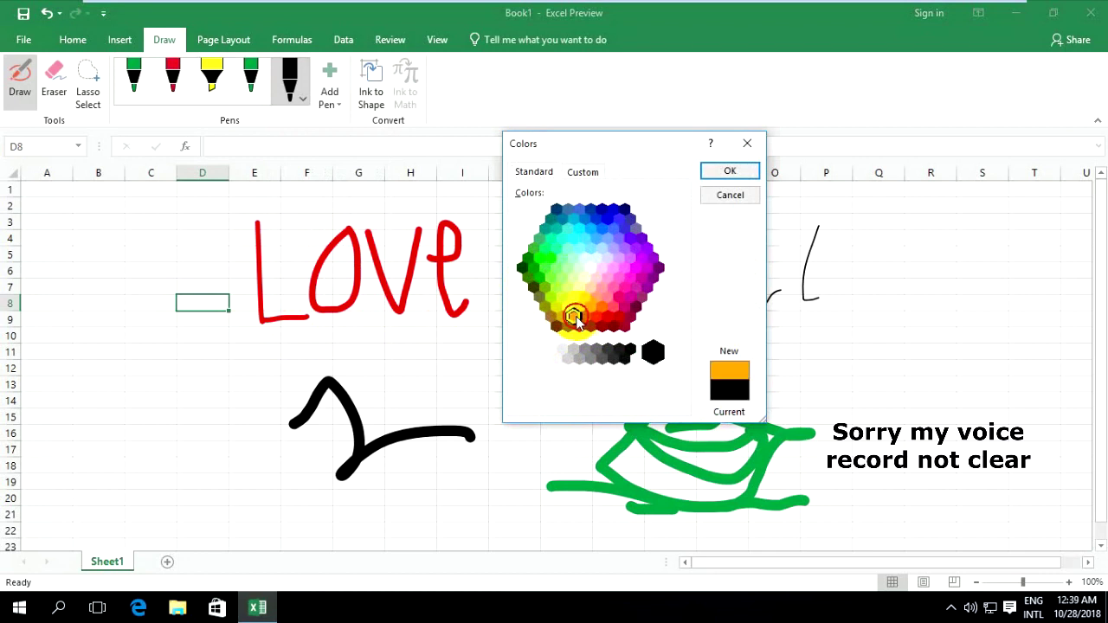
click(730, 170)
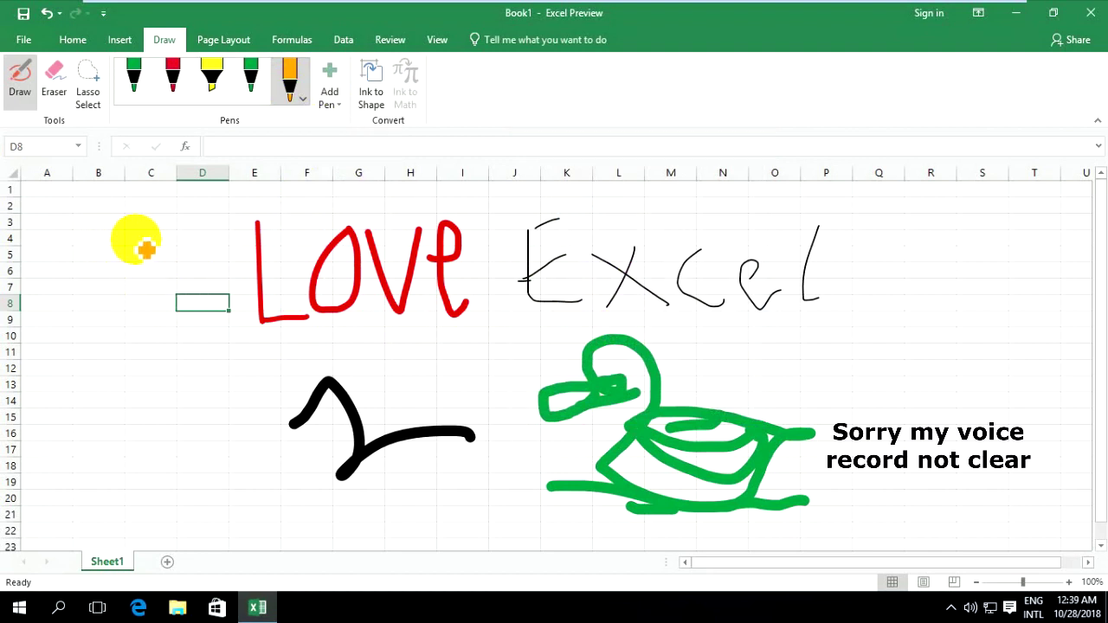
mouse_move(122, 285)
mouse_down()
mouse_move(154, 244)
mouse_move(135, 338)
mouse_up()
mouse_move(122, 286)
mouse_down()
mouse_move(84, 261)
mouse_move(130, 344)
mouse_up()
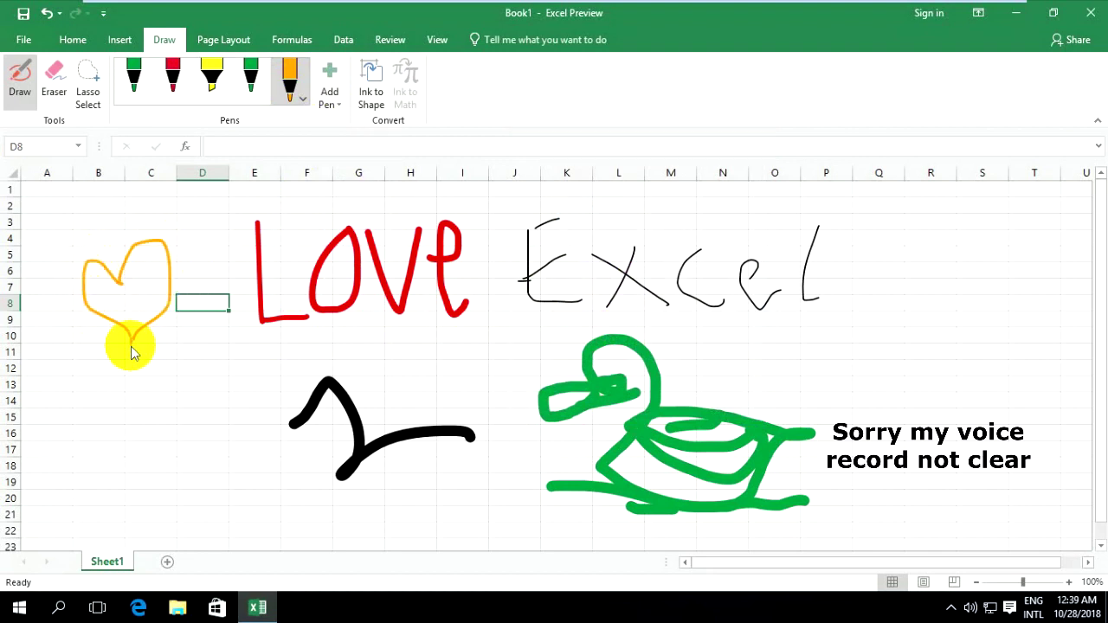
Step: Add a highlighter in the recently used orange and color in the heart with it
click(292, 102)
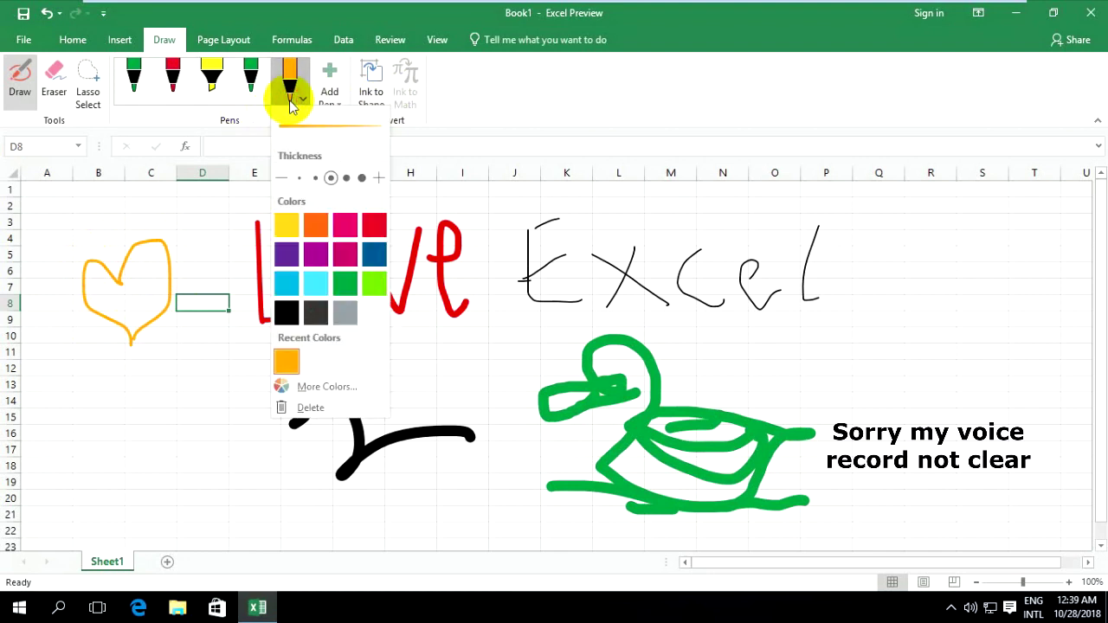
click(325, 89)
click(326, 92)
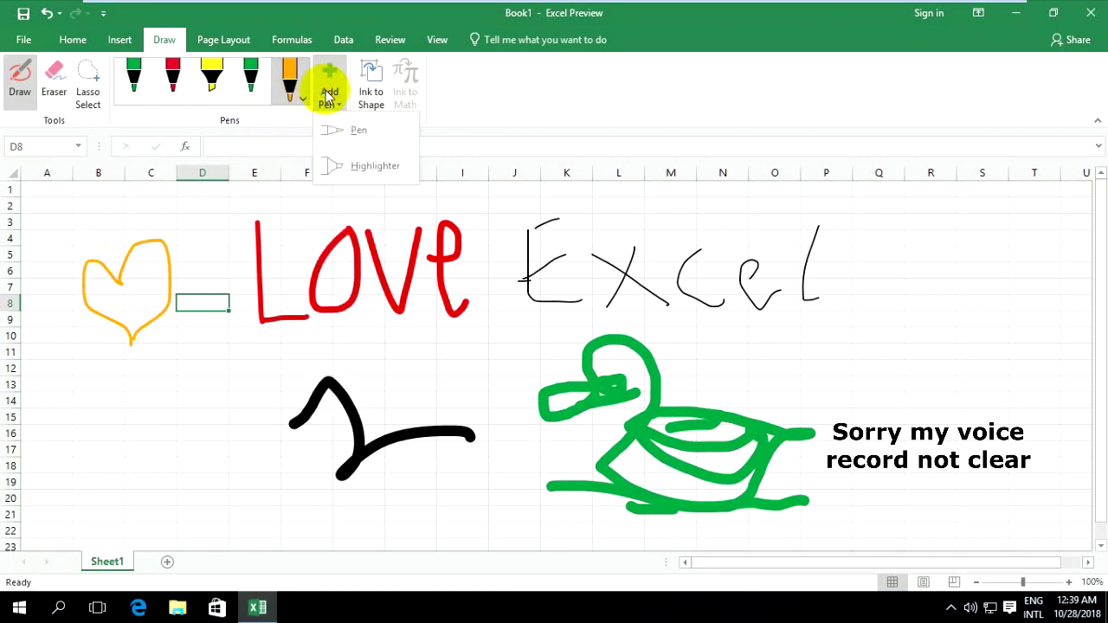
click(339, 166)
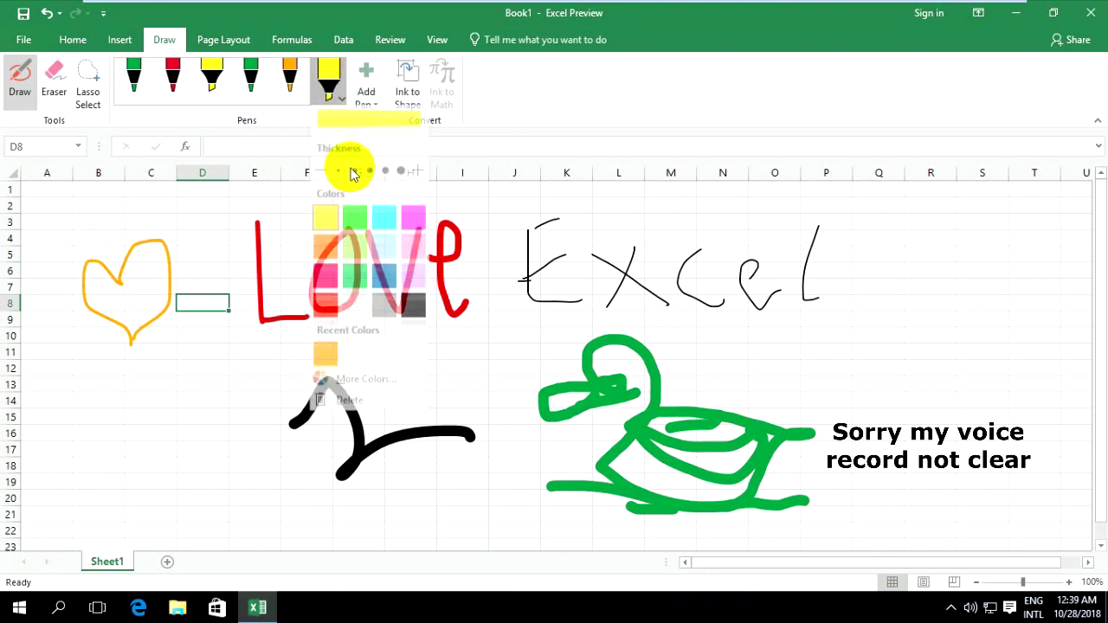
click(324, 362)
mouse_move(108, 298)
mouse_down()
mouse_move(148, 299)
mouse_move(147, 251)
mouse_up()
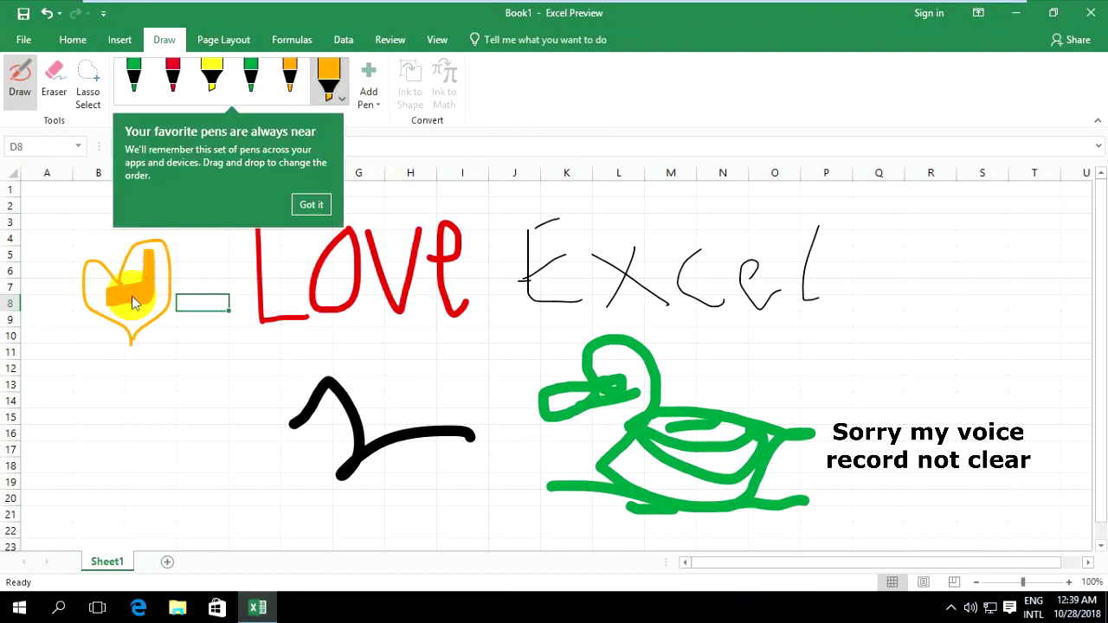
click(310, 205)
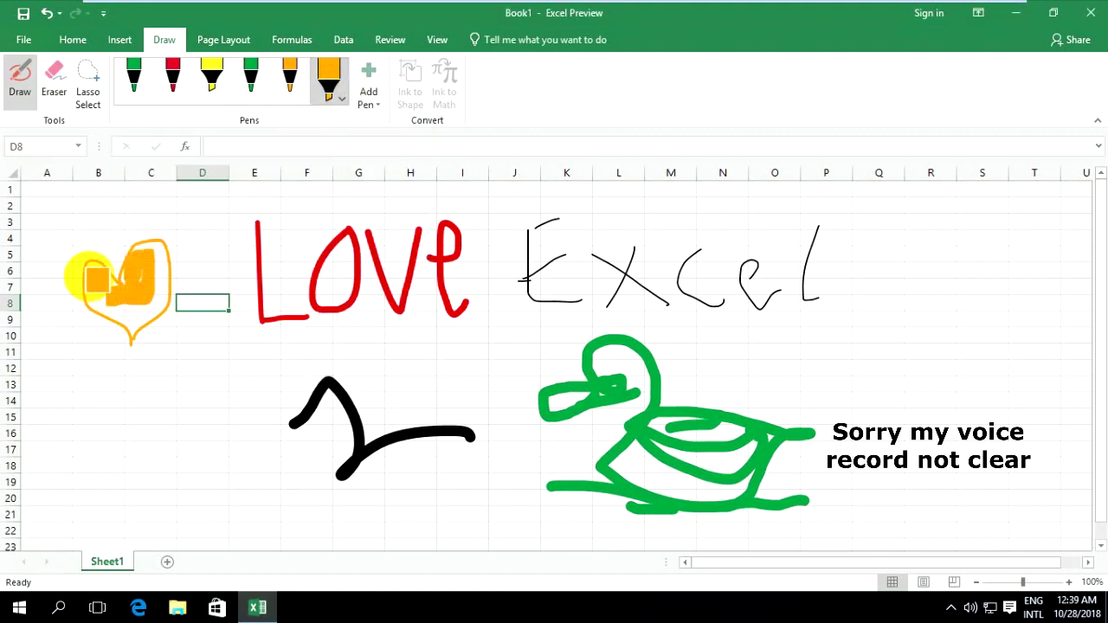
drag(149, 319, 154, 253)
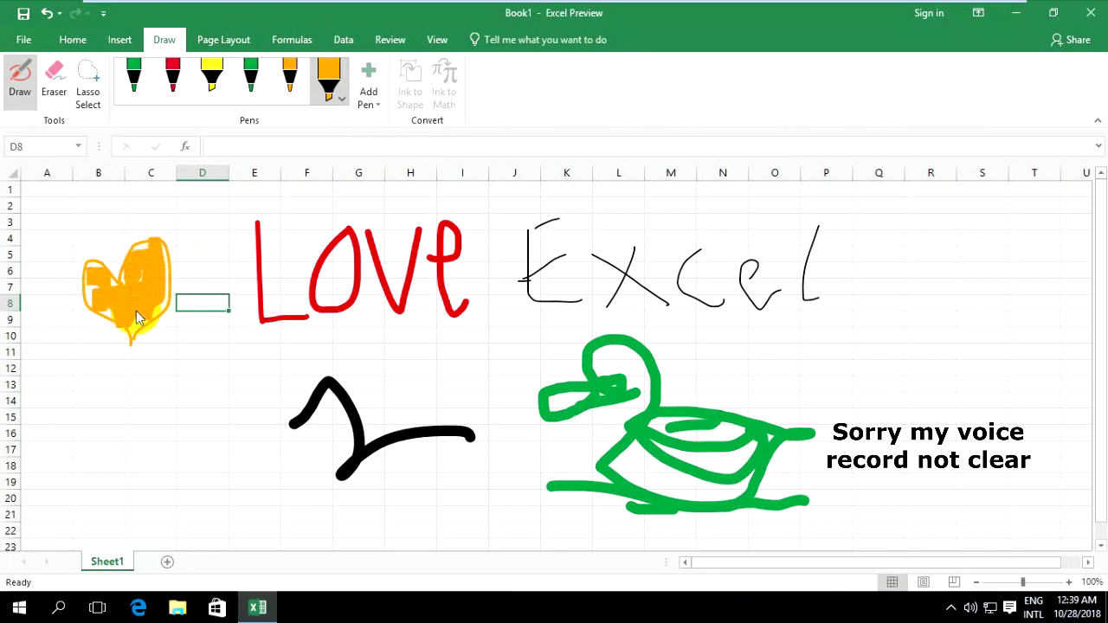
Step: Switch to the Eraser tool
click(52, 87)
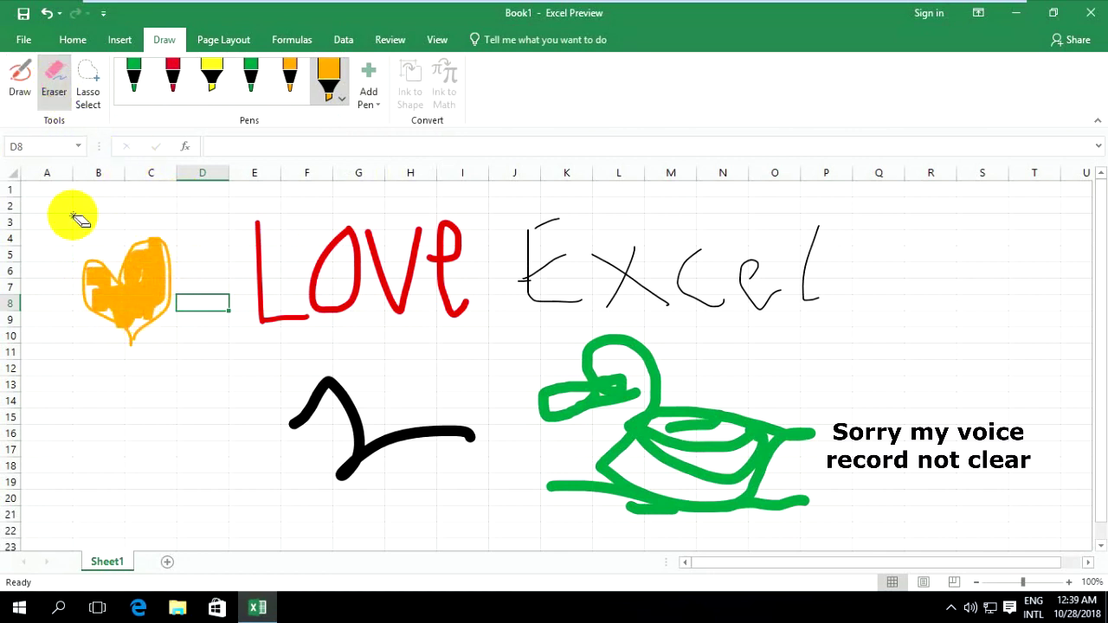
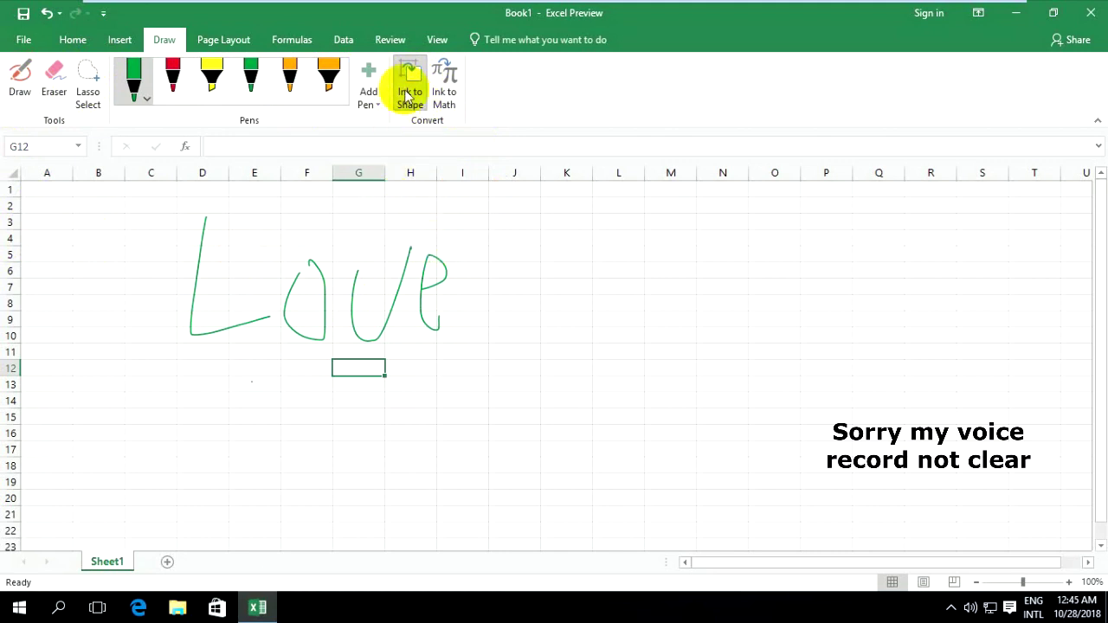
Step: Start Ink to Math and handwrite the expression 2/4 plus the square root of 2/32
click(452, 90)
mouse_move(677, 120)
mouse_down()
mouse_move(684, 69)
mouse_move(701, 77)
mouse_move(683, 89)
mouse_up()
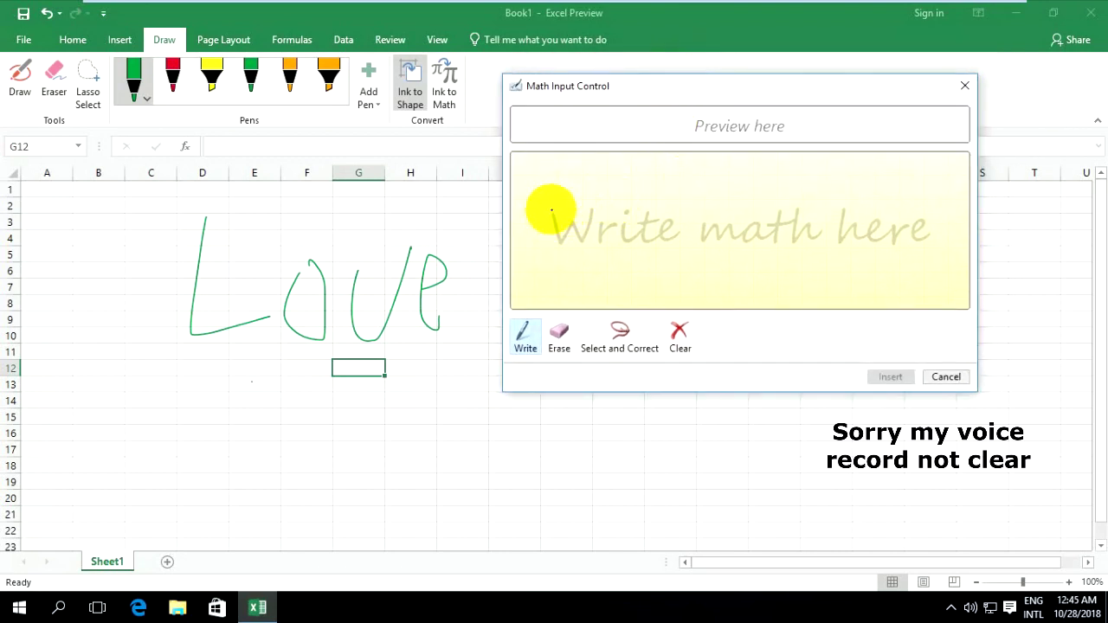
mouse_move(555, 191)
mouse_down()
mouse_move(598, 232)
mouse_move(558, 260)
mouse_move(589, 285)
mouse_move(580, 312)
mouse_up()
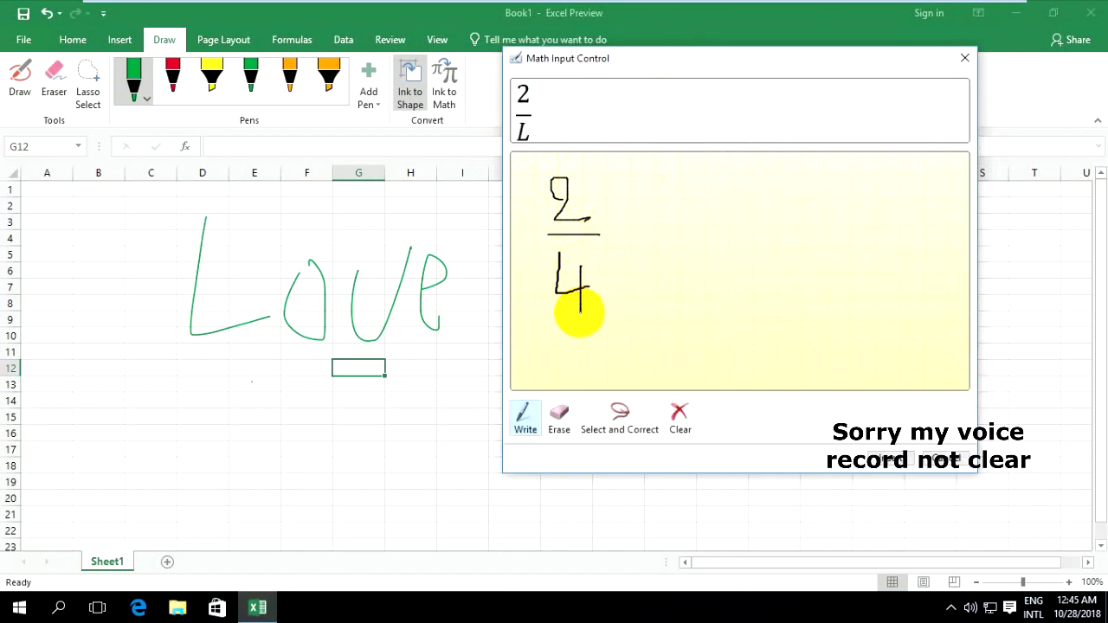
mouse_move(625, 242)
mouse_down()
mouse_move(672, 236)
mouse_move(661, 265)
mouse_move(698, 289)
mouse_move(742, 158)
mouse_move(833, 158)
mouse_up()
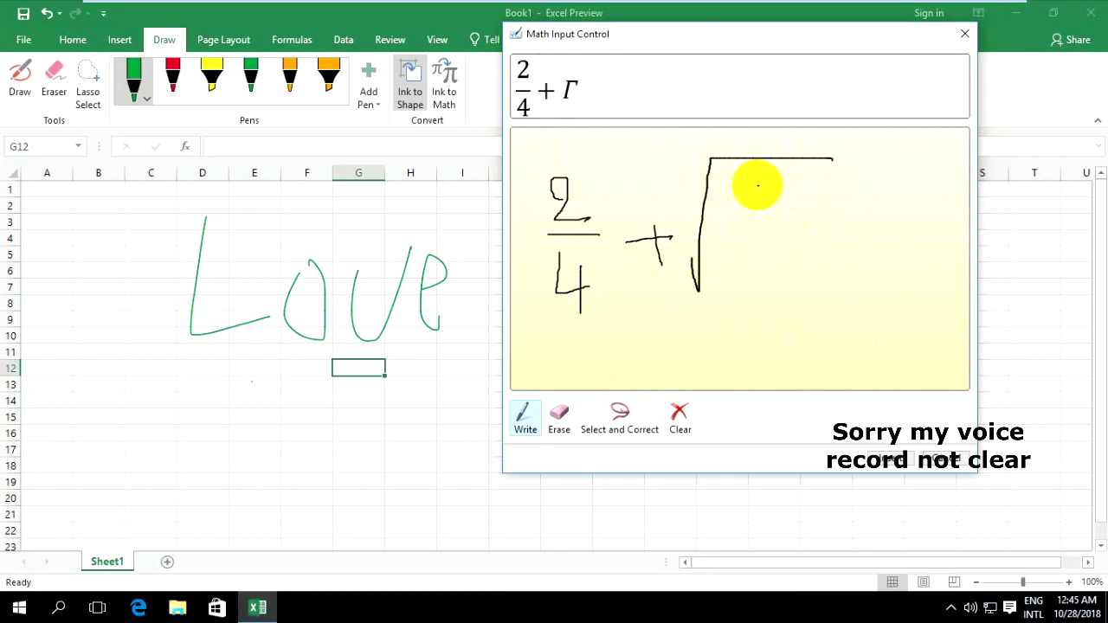
drag(725, 228, 818, 232)
mouse_move(746, 249)
mouse_down()
mouse_move(766, 268)
mouse_move(743, 299)
mouse_up()
mouse_move(793, 258)
mouse_down()
mouse_move(805, 299)
mouse_move(829, 301)
mouse_up()
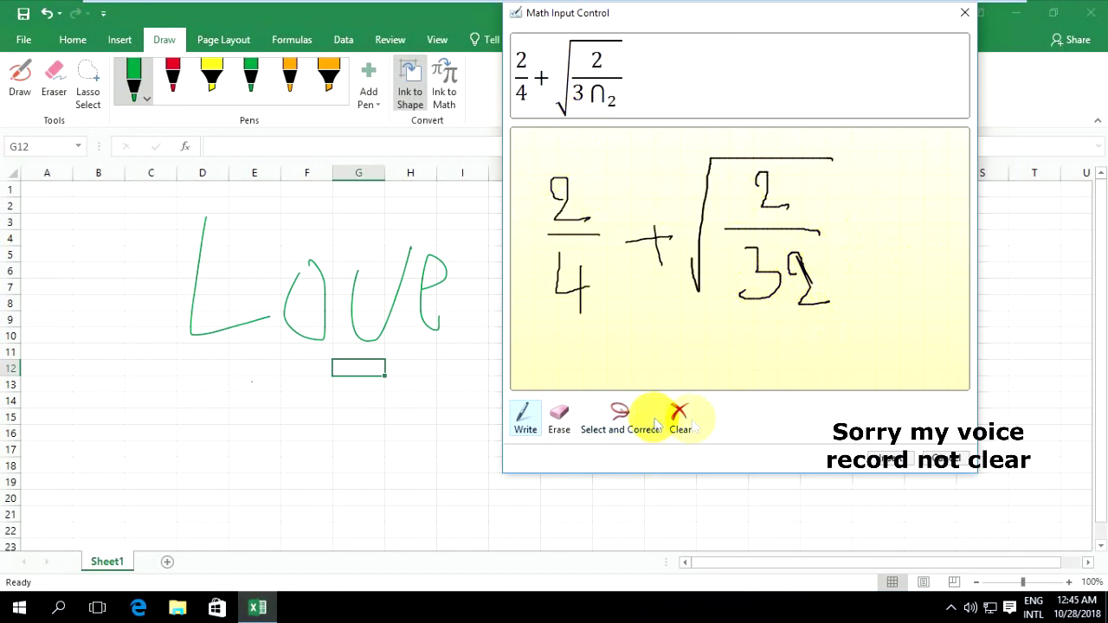
Step: Erase and rewrite the misrecognized 2 of the 32 under the root, and write 8 as the root's index
click(561, 420)
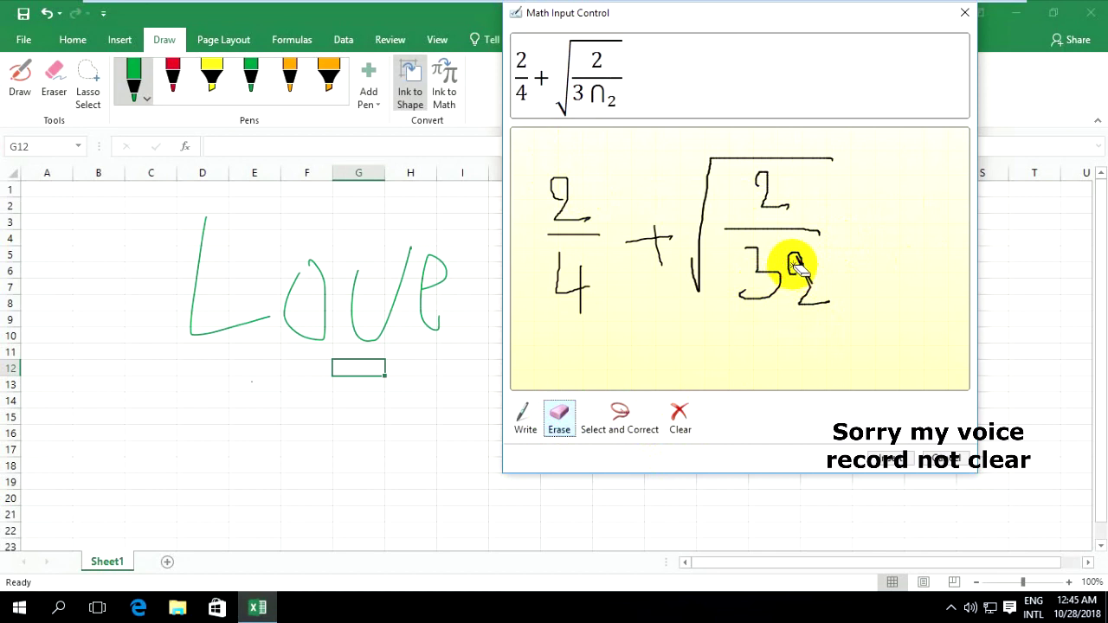
drag(795, 264, 816, 280)
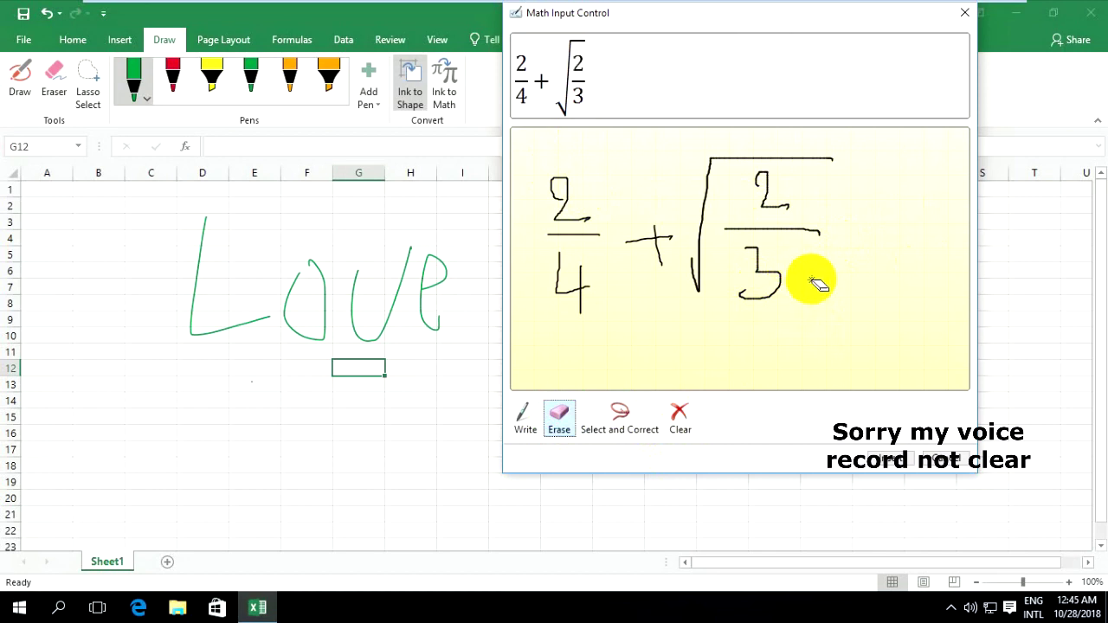
click(522, 419)
drag(798, 245, 831, 300)
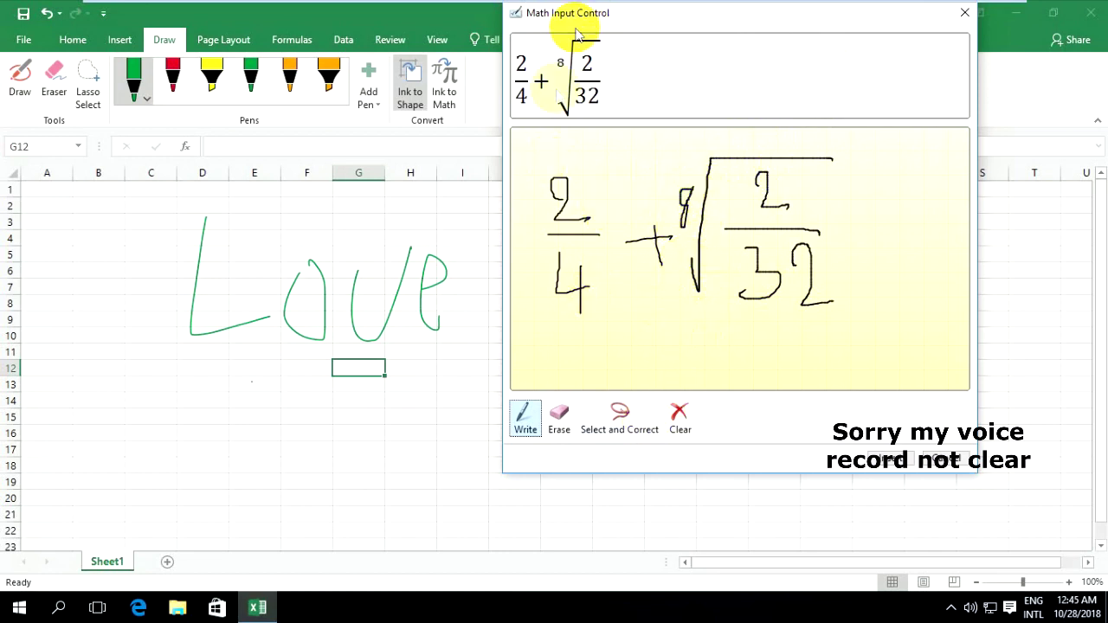
Step: Insert the handwritten equation into the sheet and move it beside the word Love, to column J in rows 3 to 5
click(887, 459)
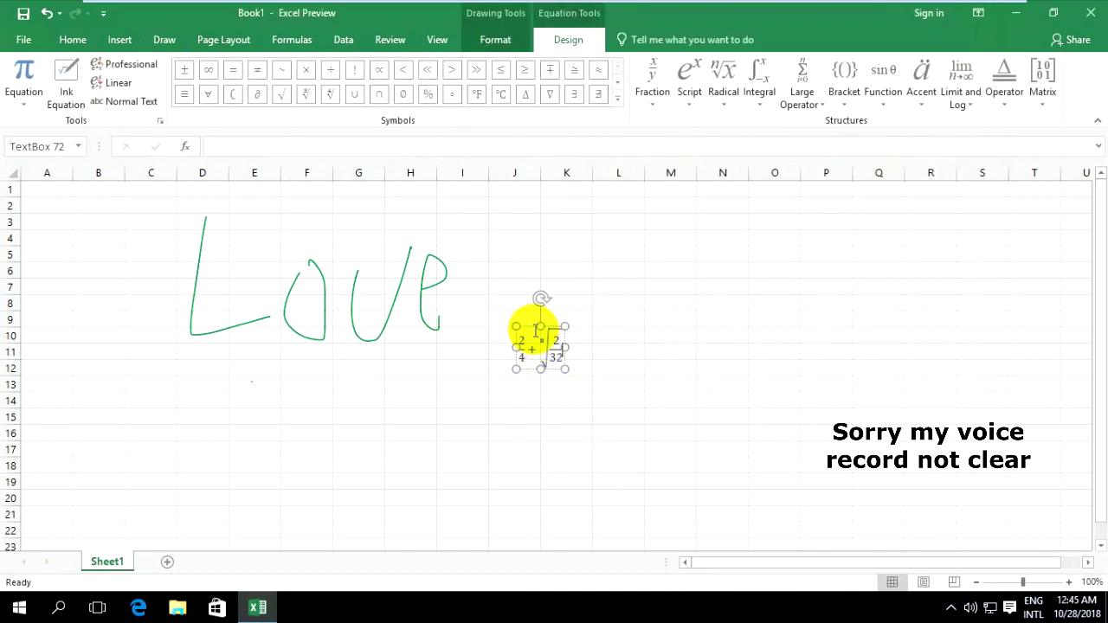
drag(530, 329, 511, 224)
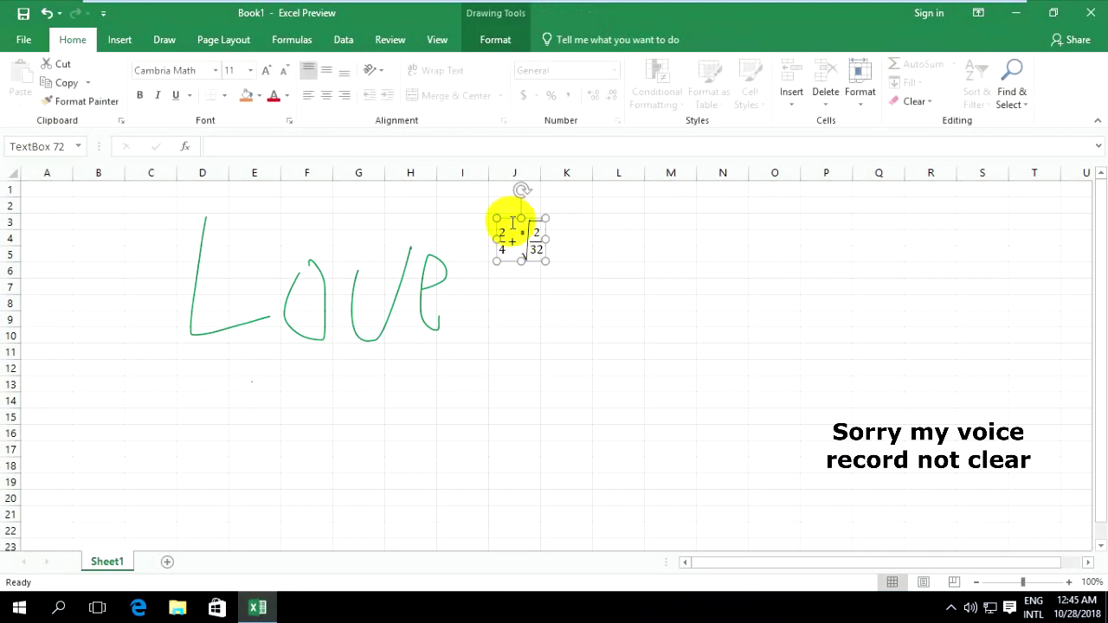
click(540, 317)
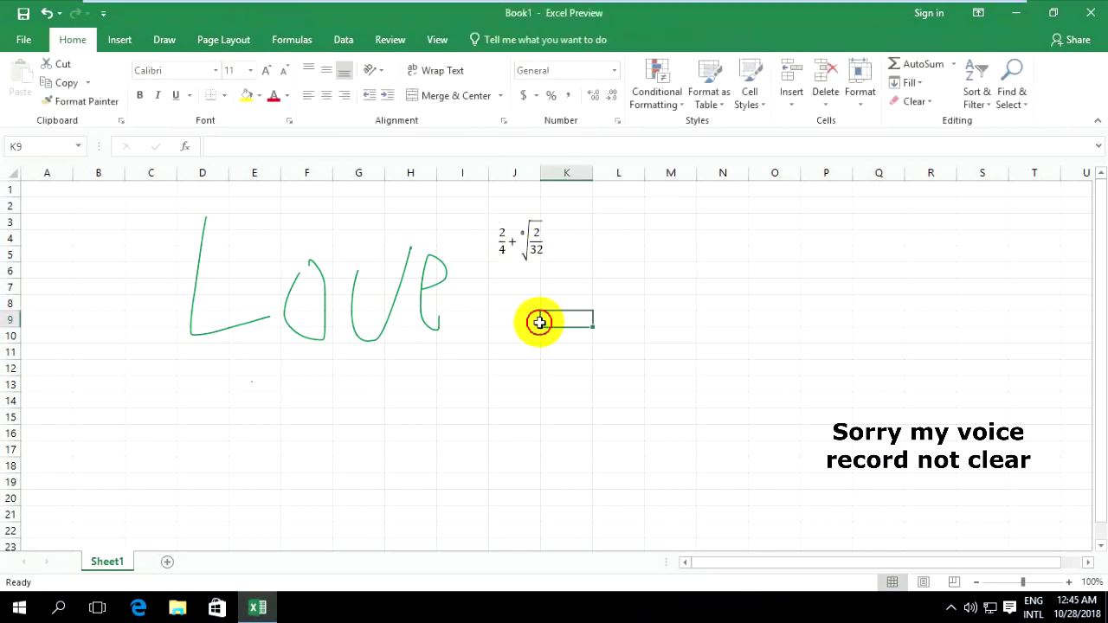
Step: Enlarge the equation's text box and set the equation's font size to 28
click(522, 227)
key(Escape)
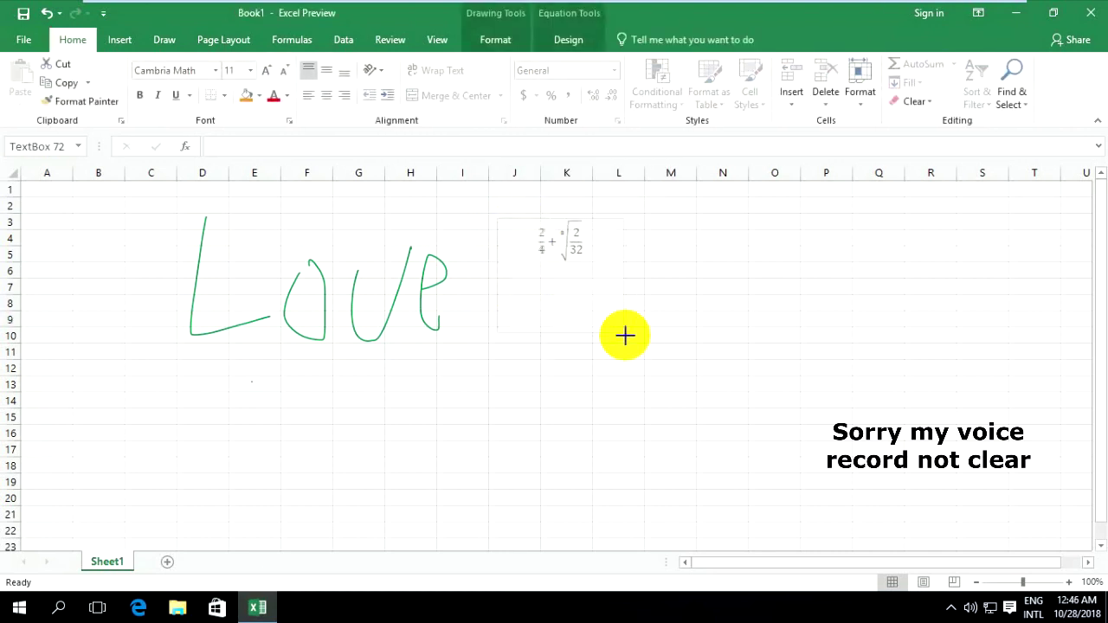
click(250, 73)
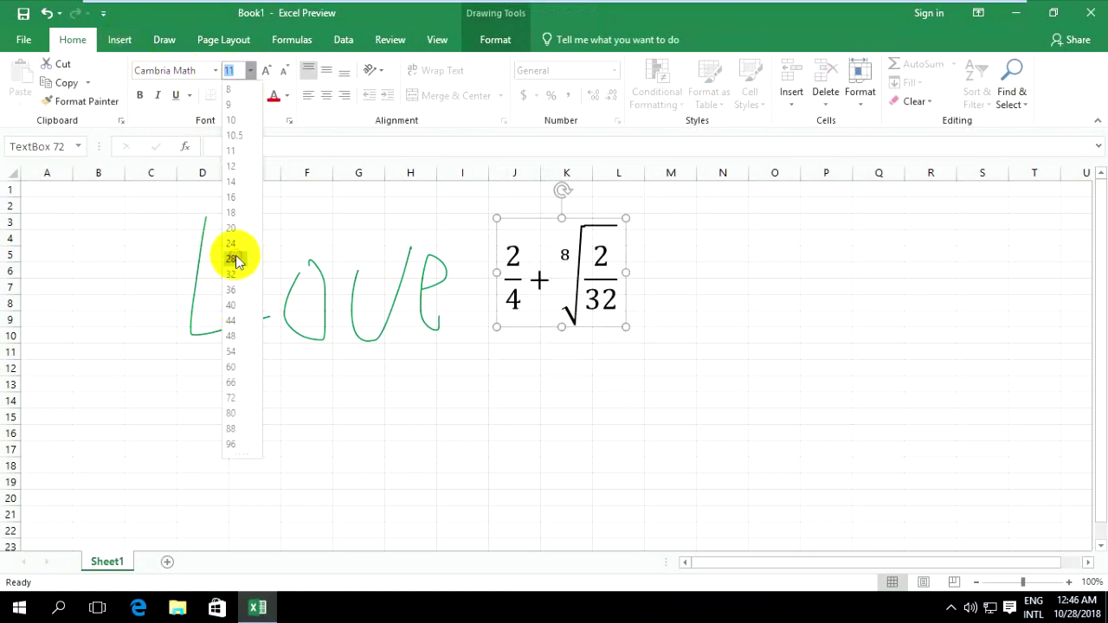
click(236, 260)
click(589, 380)
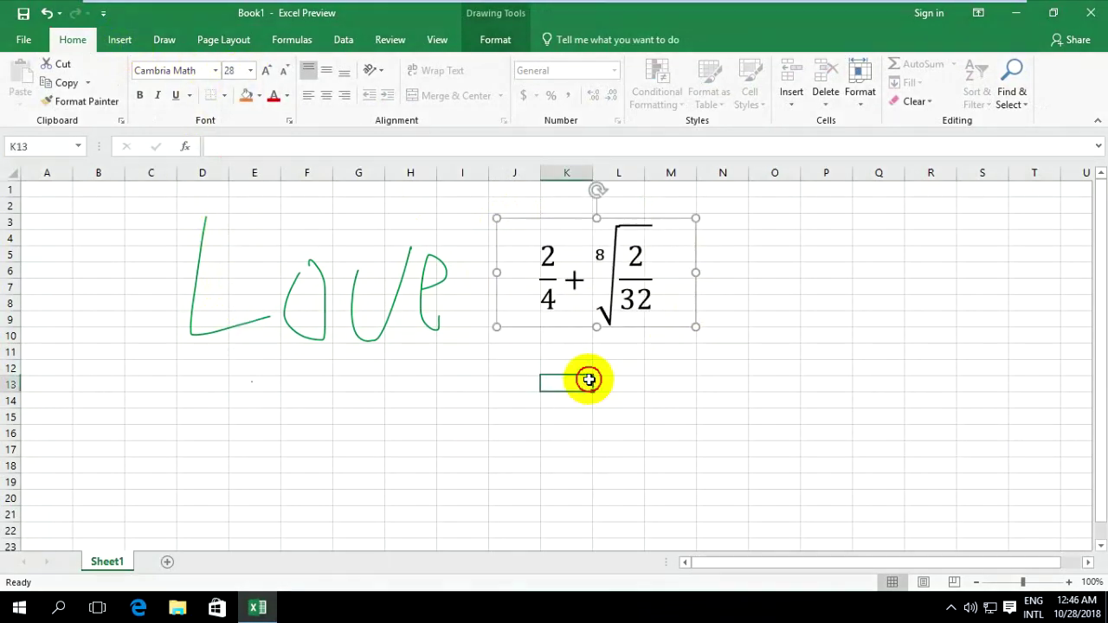